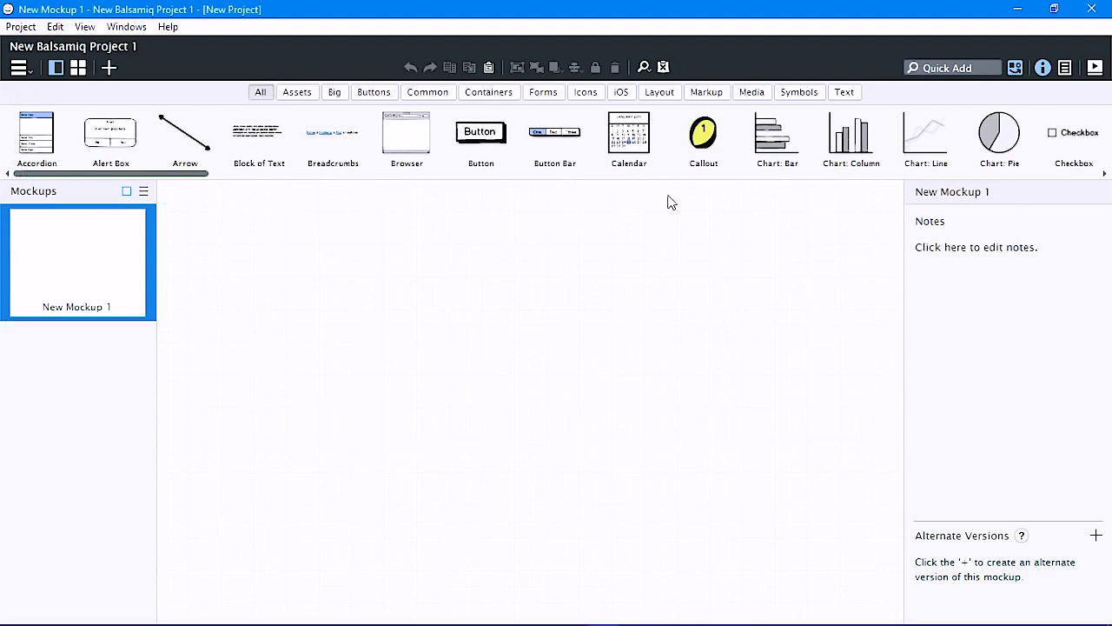
# Look through the All, Assets and Symbols categories of the UI library, finishing on Assets.
pyautogui.moveTo(120, 174); pyautogui.dragTo(56, 166)
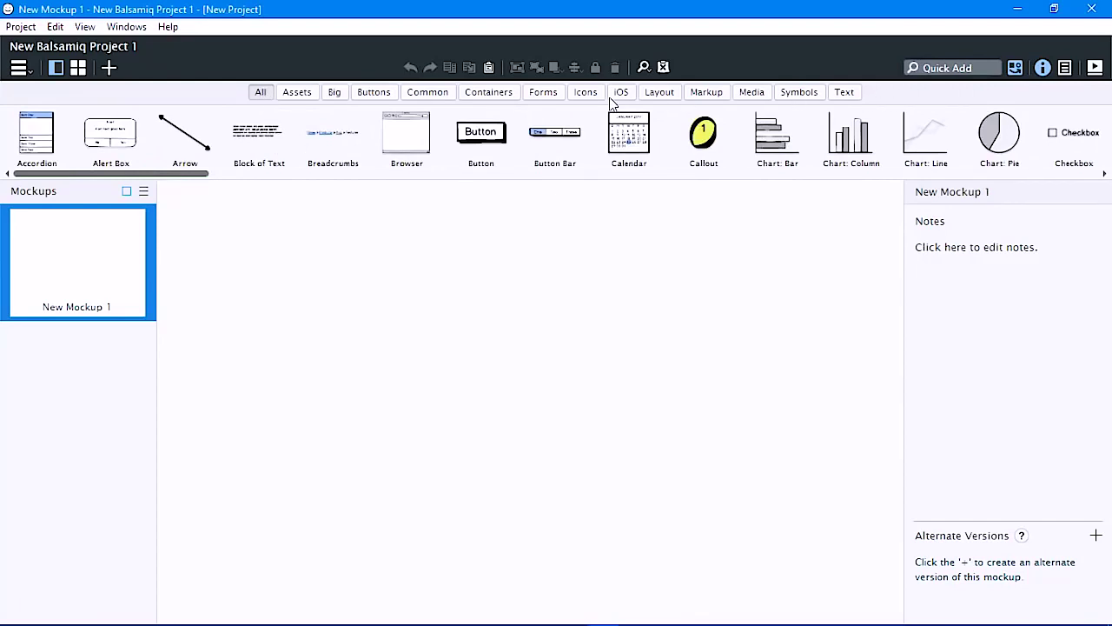
pyautogui.click(294, 95)
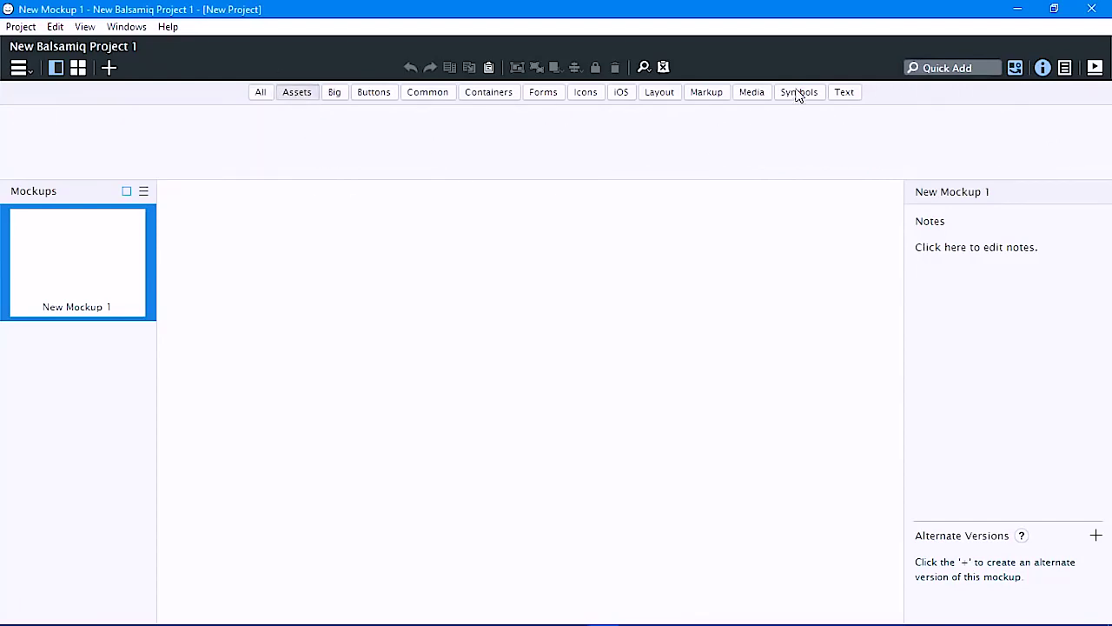
pyautogui.click(799, 97)
pyautogui.click(306, 94)
pyautogui.click(792, 97)
pyautogui.click(298, 98)
pyautogui.click(259, 91)
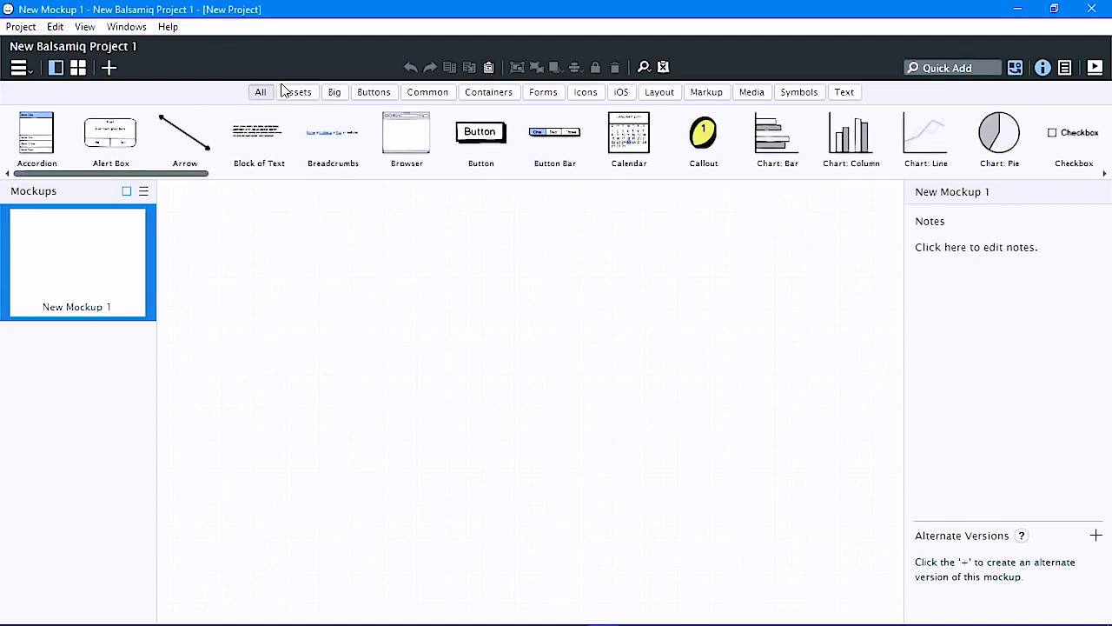
pyautogui.click(295, 93)
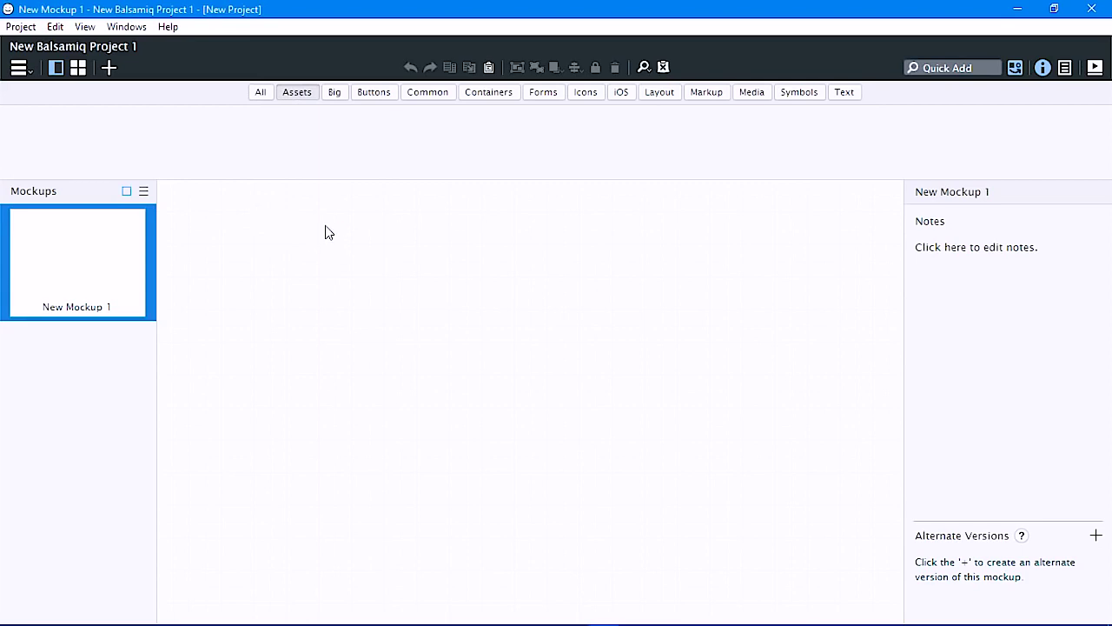
pyautogui.click(295, 92)
# Import ed-taller-premium.png from the Escritorio folder in File Explorer onto the mockup canvas.
pyautogui.moveTo(132, 613)
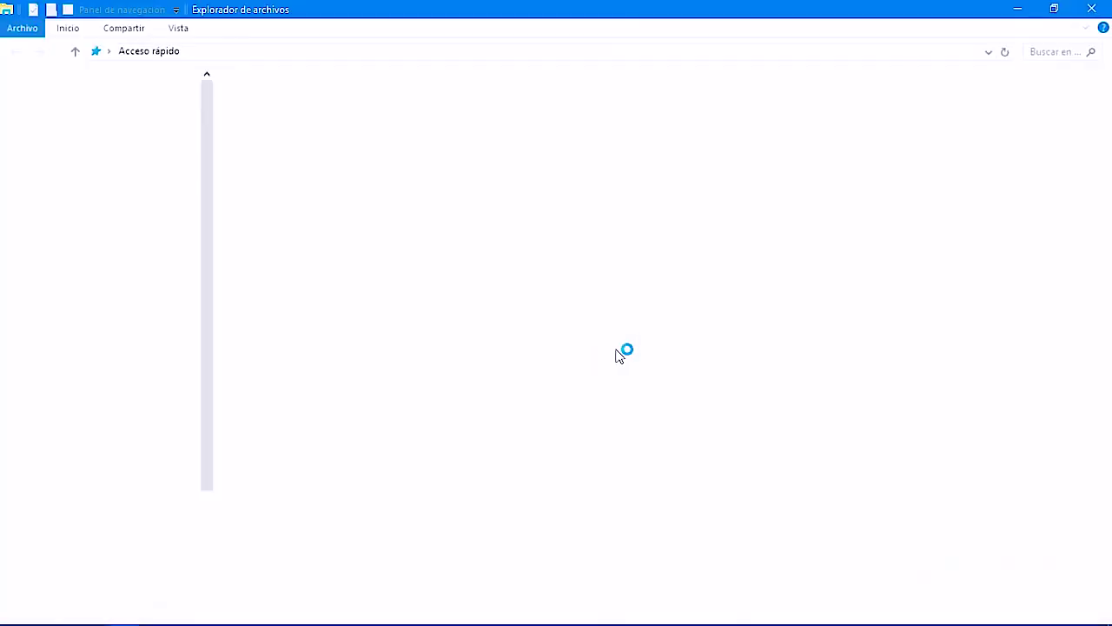
pyautogui.click(75, 208)
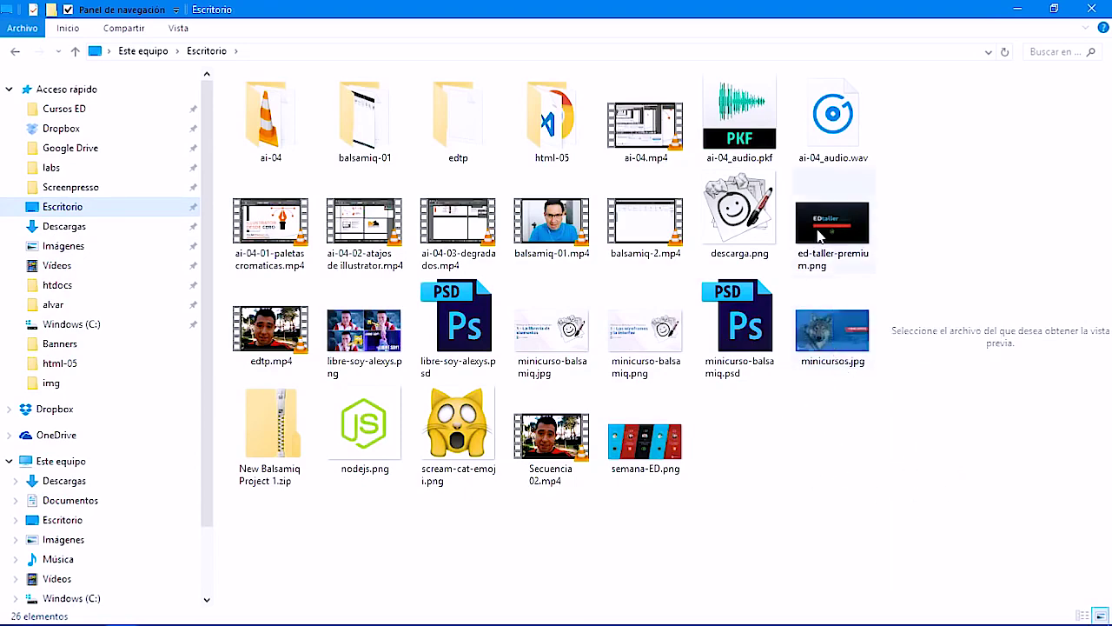
pyautogui.click(830, 253)
pyautogui.moveTo(643, 615)
pyautogui.moveTo(641, 615); pyautogui.dragTo(271, 297)
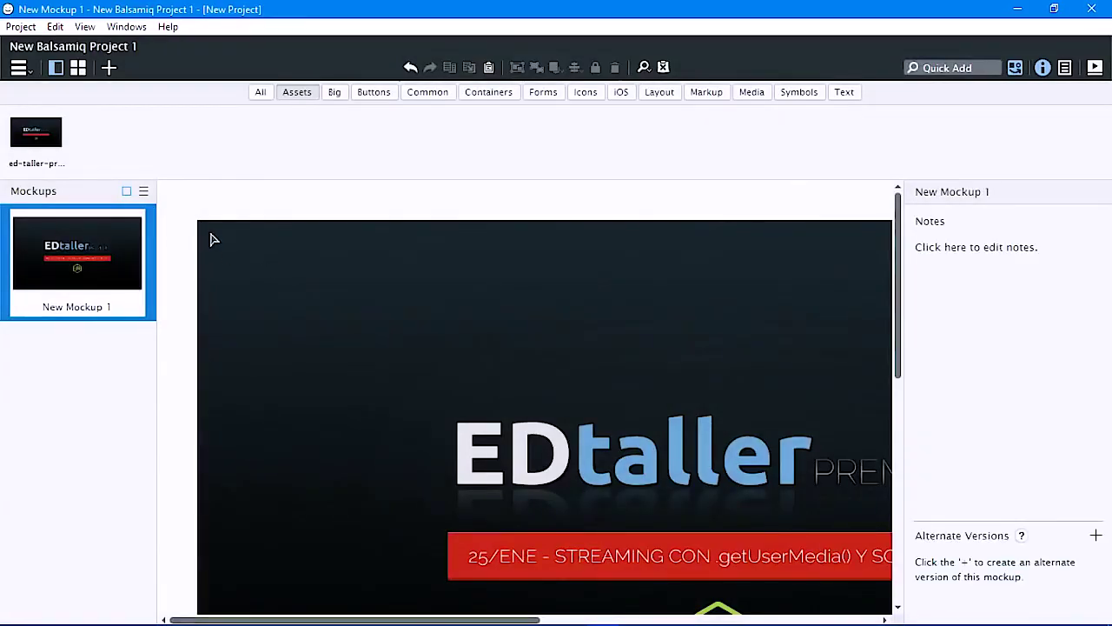
# Shrink the ed-taller-premium image to about 511 × 298 and place it at about X 121, Y 87.
pyautogui.click(198, 235)
pyautogui.moveTo(197, 220); pyautogui.dragTo(577, 379)
pyautogui.moveTo(700, 442); pyautogui.dragTo(363, 300)
pyautogui.moveTo(204, 220); pyautogui.dragTo(426, 328)
pyautogui.moveTo(666, 466); pyautogui.dragTo(444, 265)
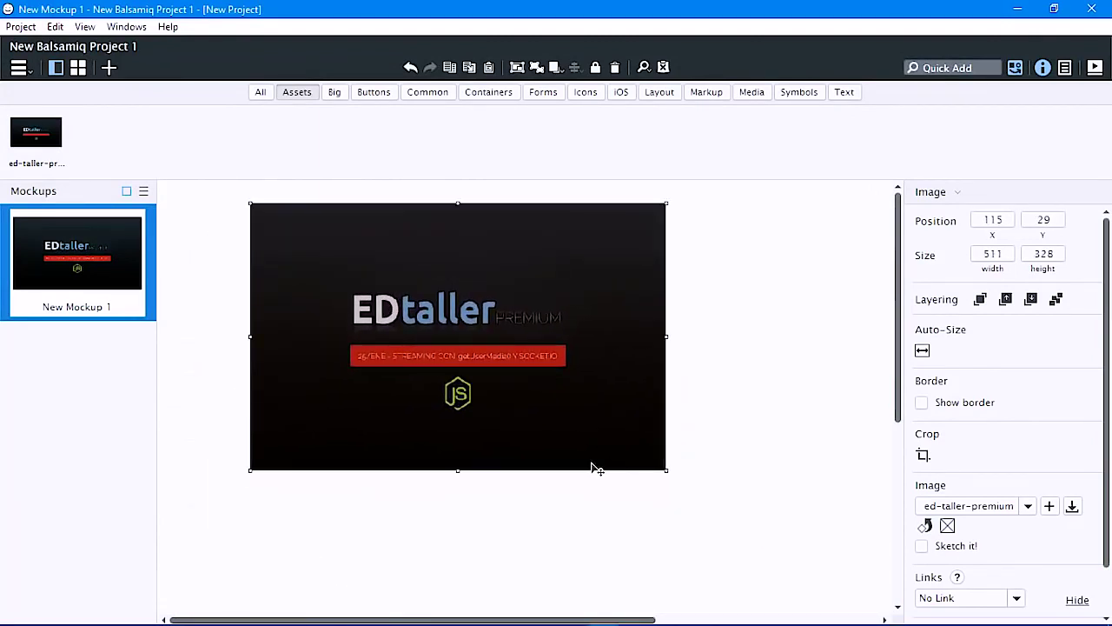
pyautogui.moveTo(458, 470); pyautogui.dragTo(461, 446)
pyautogui.moveTo(597, 313); pyautogui.dragTo(605, 358)
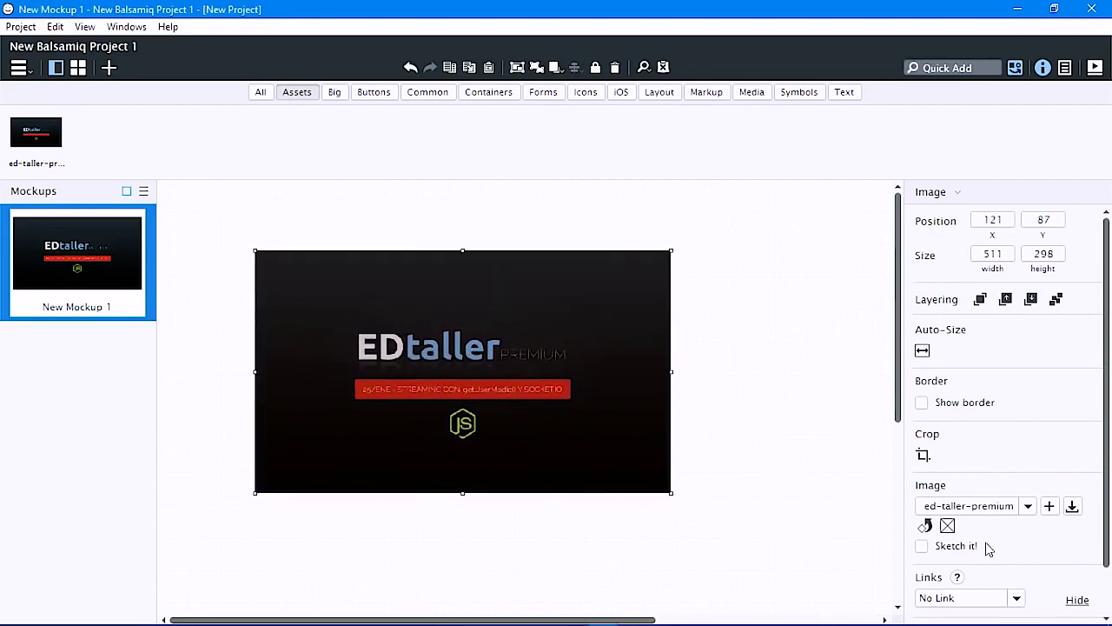
# Apply the Sketch it! effect to the ed-taller-premium image and move it to about X 18, Y 26.
pyautogui.click(922, 546)
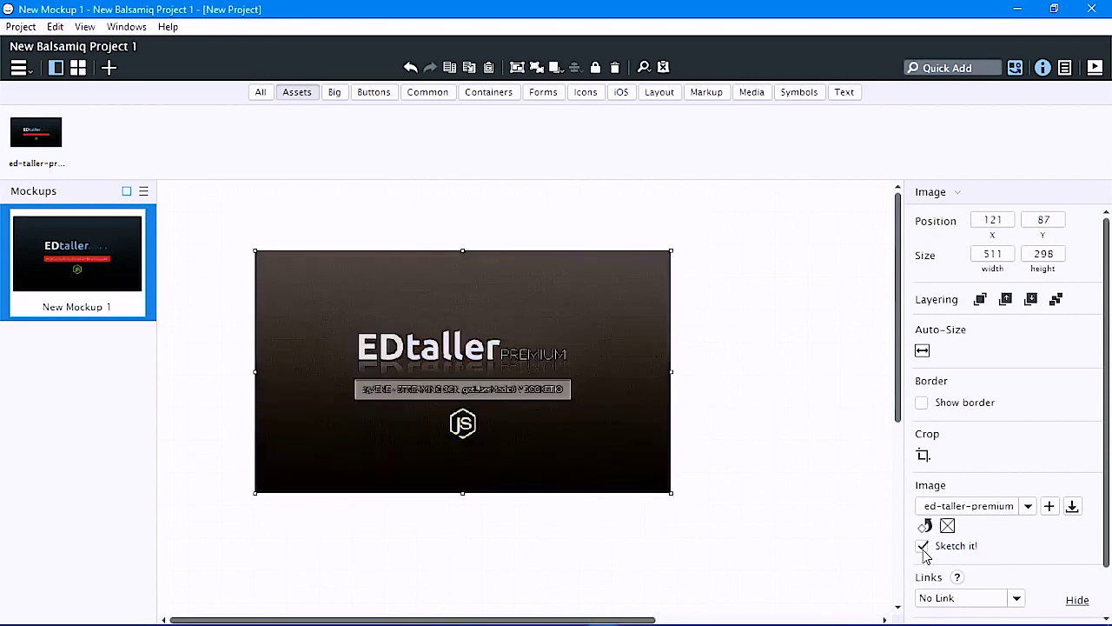
pyautogui.click(701, 437)
pyautogui.moveTo(619, 429); pyautogui.dragTo(617, 395)
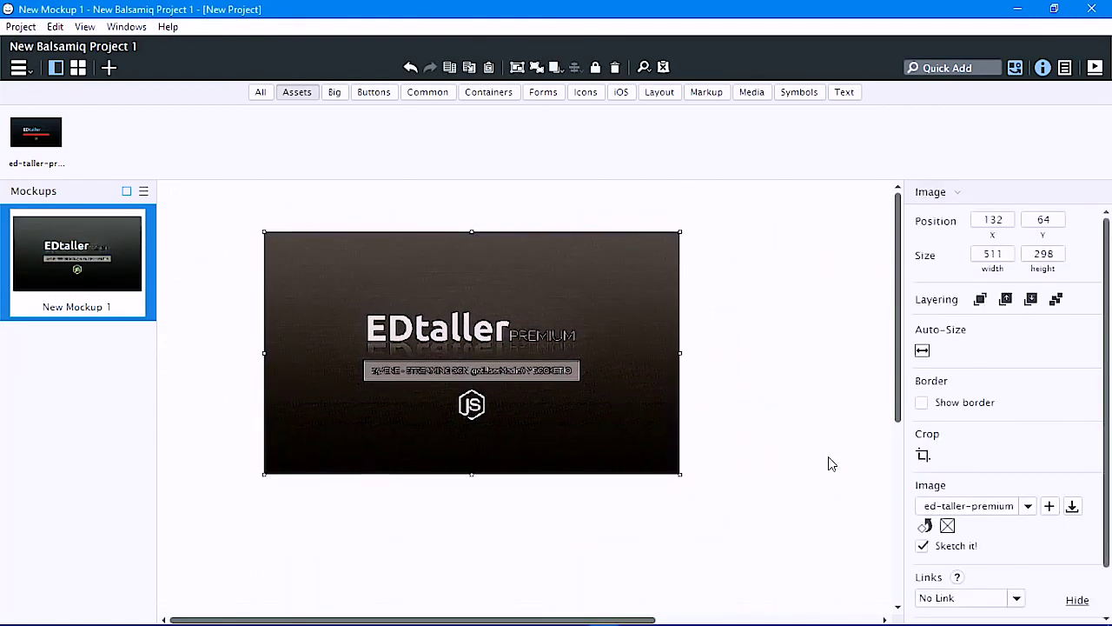
pyautogui.click(232, 225)
pyautogui.moveTo(235, 219); pyautogui.dragTo(735, 511)
pyautogui.click(704, 498)
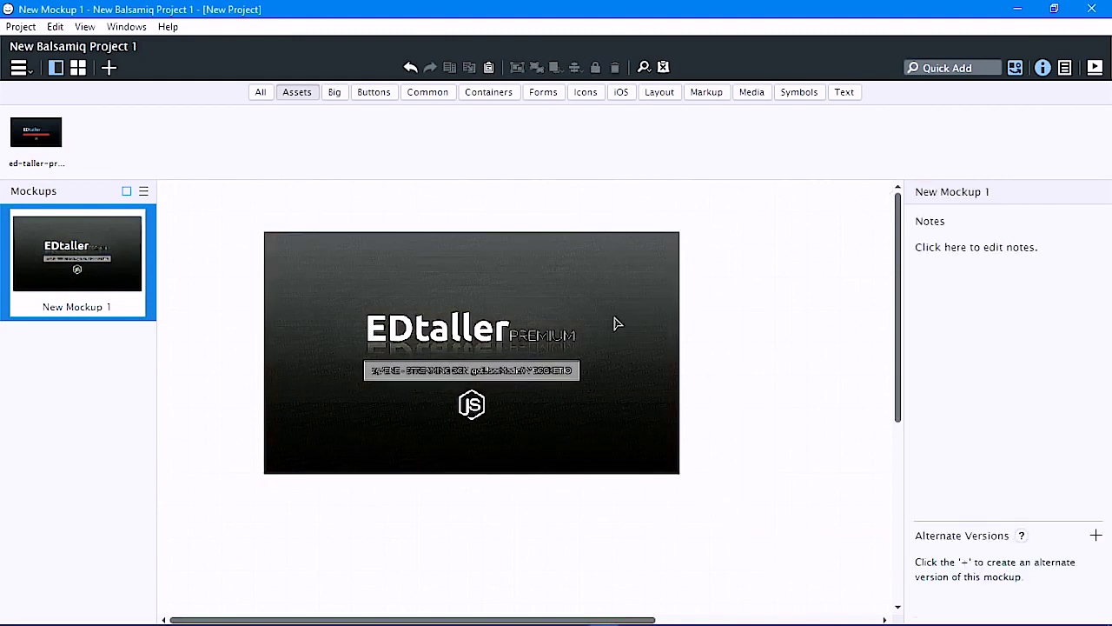
pyautogui.doubleClick(638, 379)
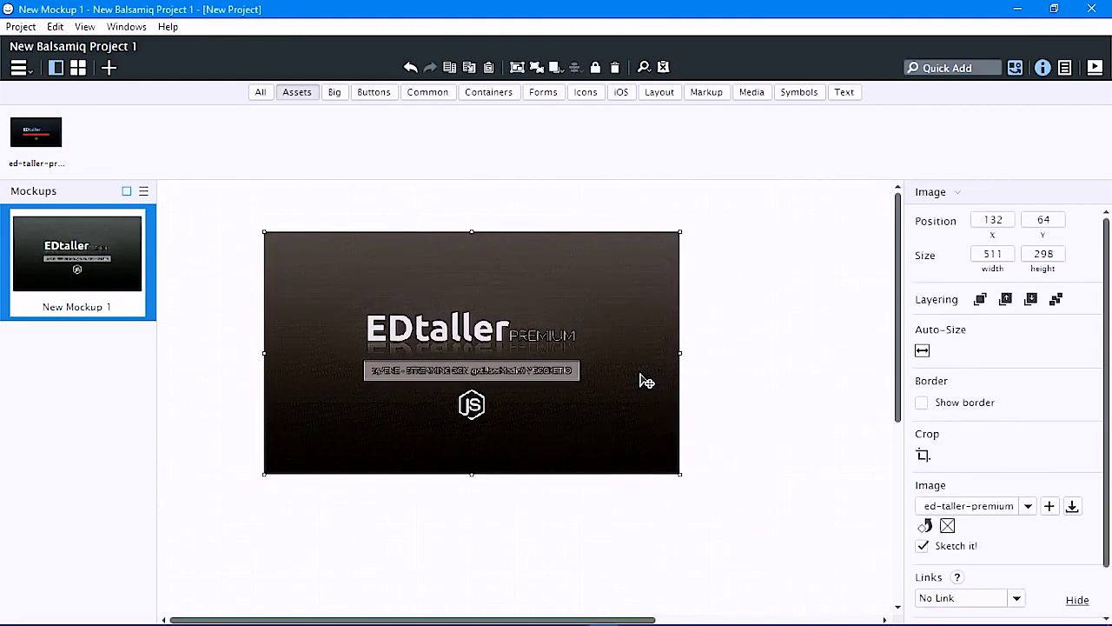
pyautogui.click(755, 388)
pyautogui.moveTo(538, 313); pyautogui.dragTo(445, 283)
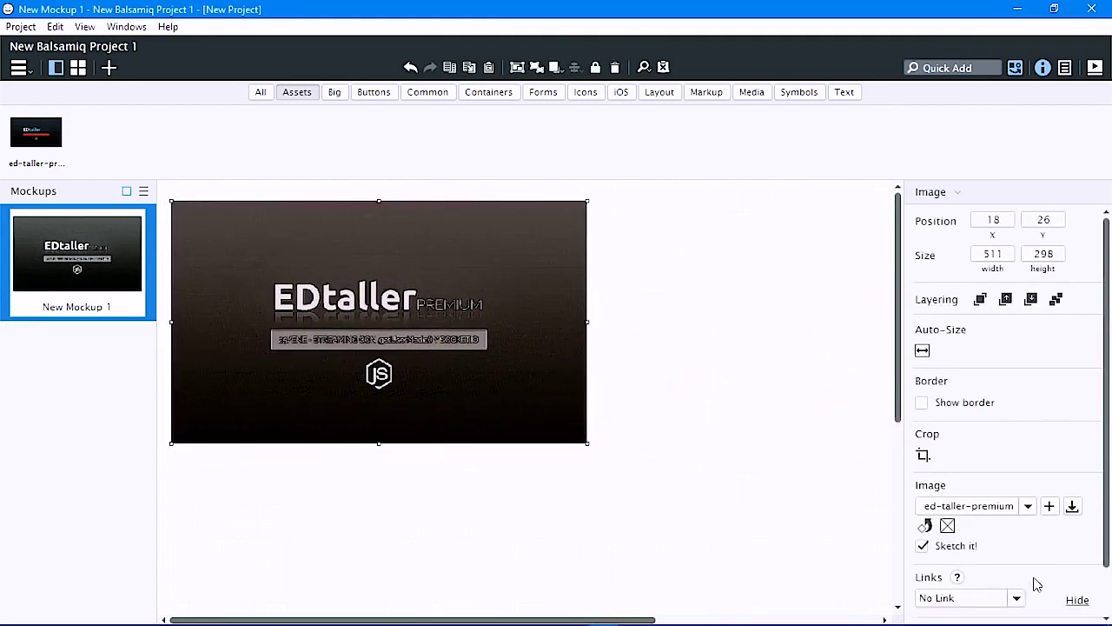
pyautogui.click(686, 353)
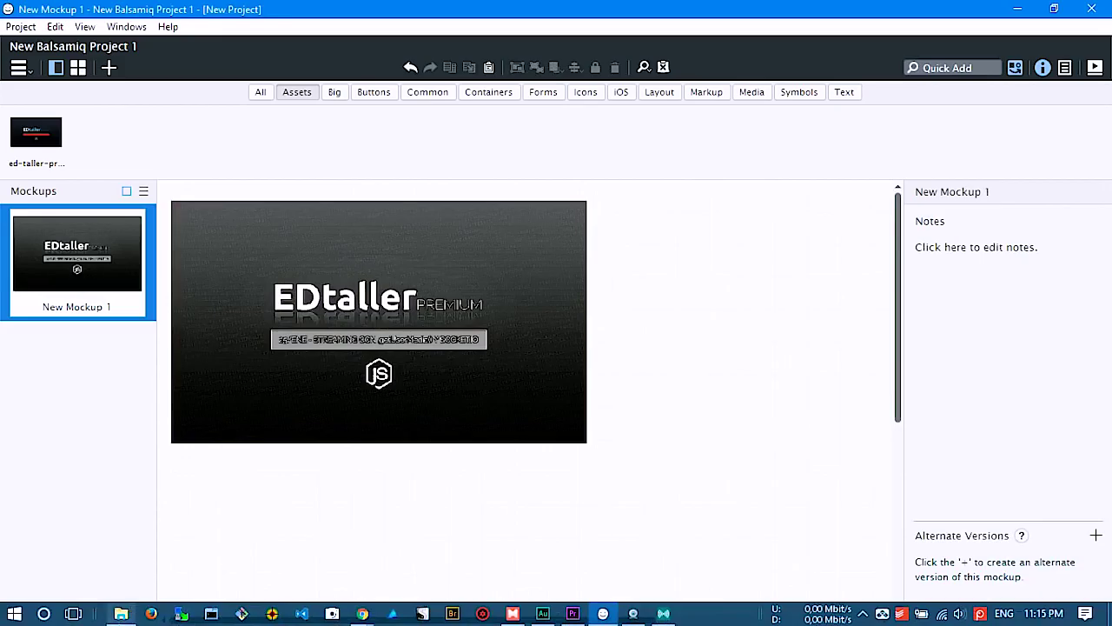
# Import descarga.png from the Escritorio folder in File Explorer and move the image to about X 366, Y 26.
pyautogui.click(120, 614)
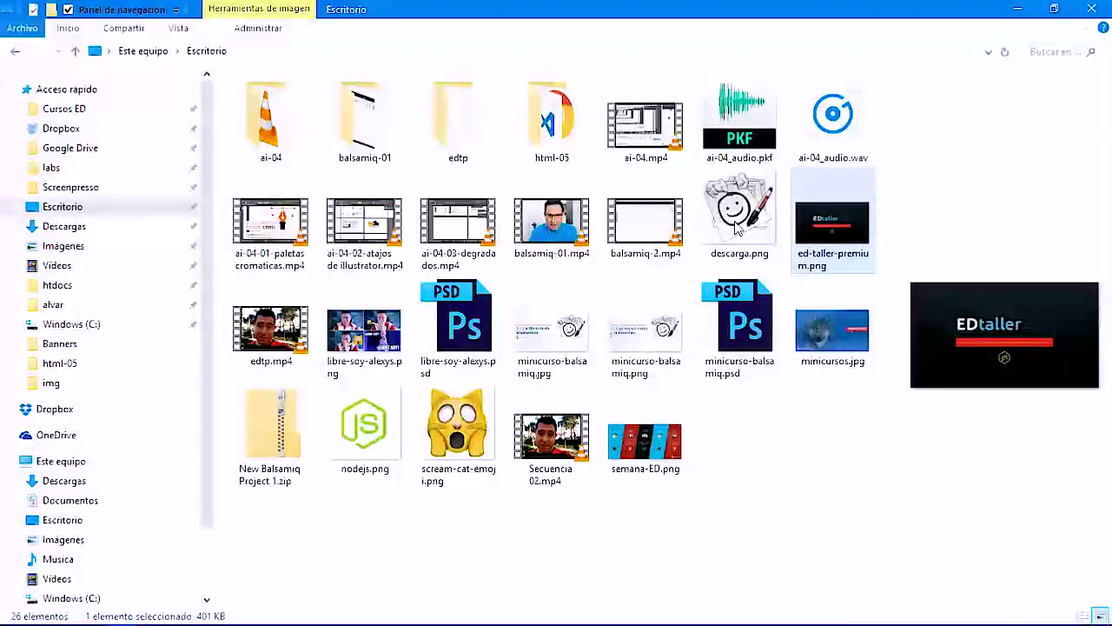
pyautogui.click(740, 217)
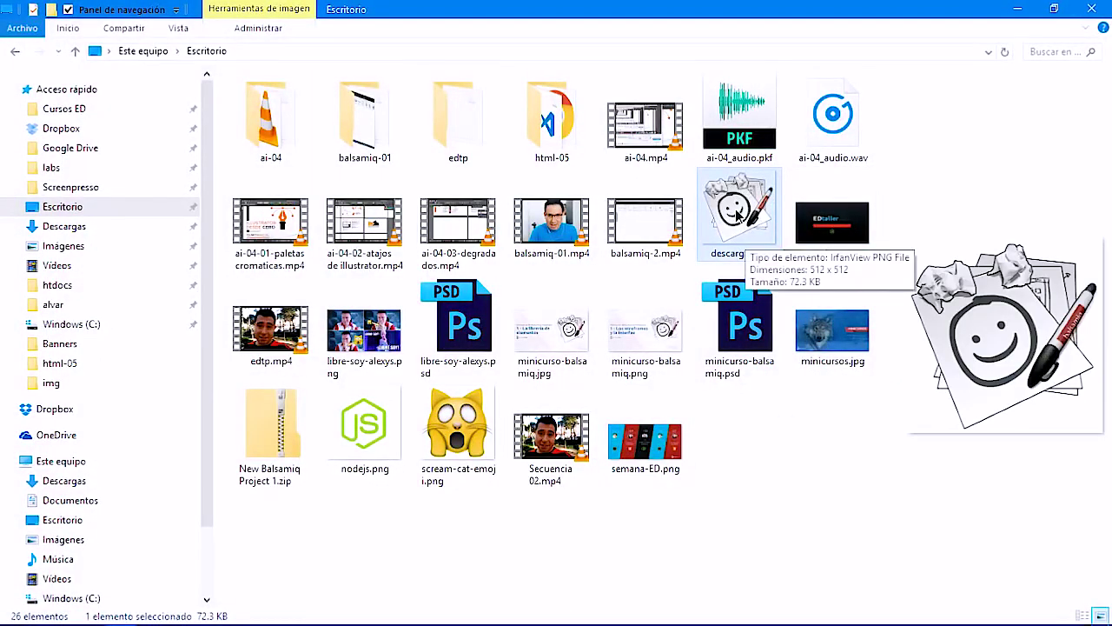
pyautogui.moveTo(741, 217); pyautogui.dragTo(659, 363)
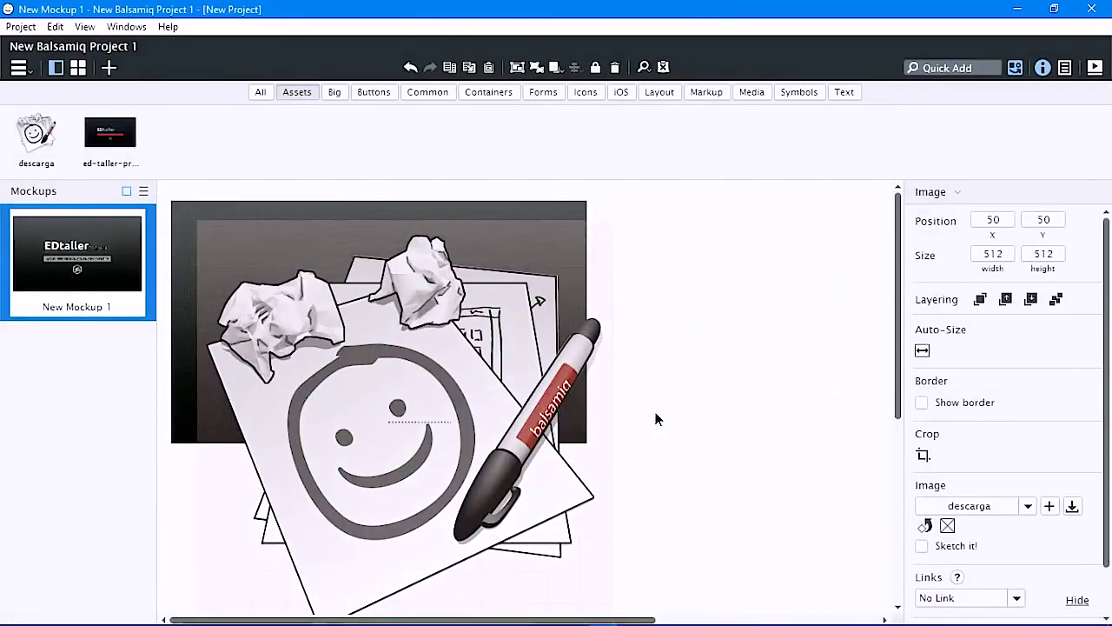
pyautogui.click(641, 413)
pyautogui.moveTo(608, 429); pyautogui.dragTo(889, 429)
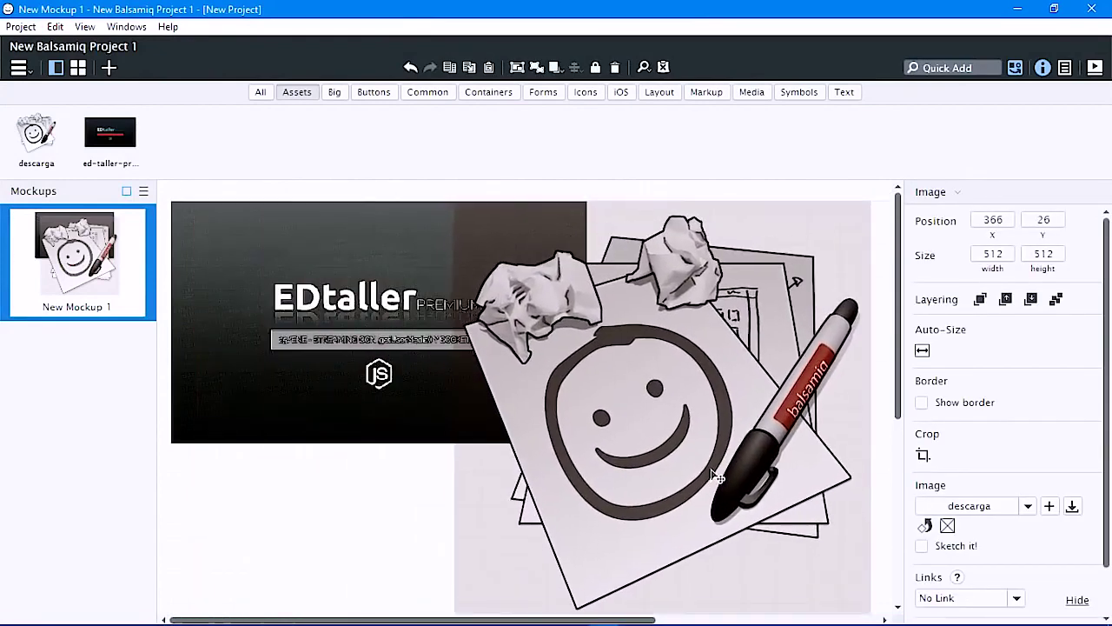
# Shrink the descarga image to about 200 × 198 at about X 594, Y 54, and apply the Sketch it! effect.
pyautogui.moveTo(454, 199); pyautogui.dragTo(526, 237)
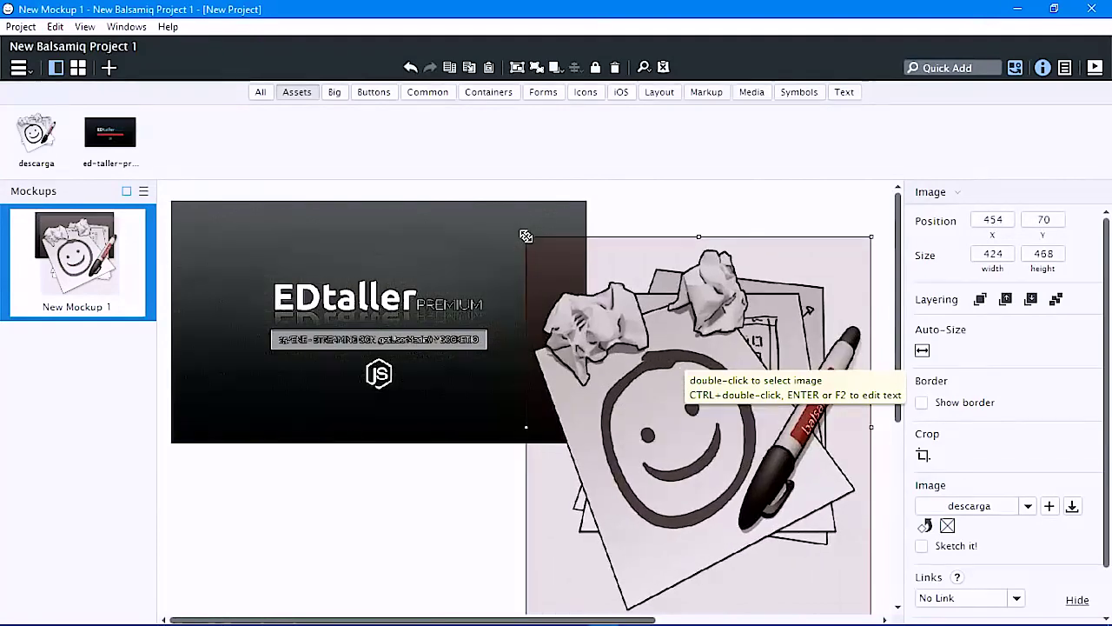
pyautogui.hotkey('ctrl', 'z')
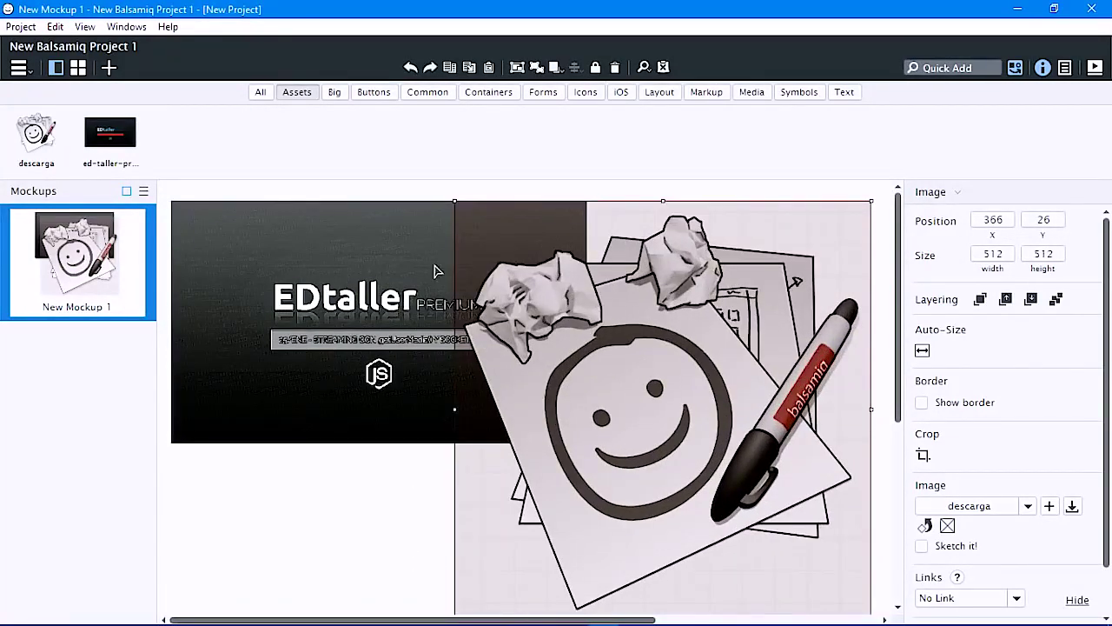
pyautogui.moveTo(453, 201); pyautogui.dragTo(707, 391)
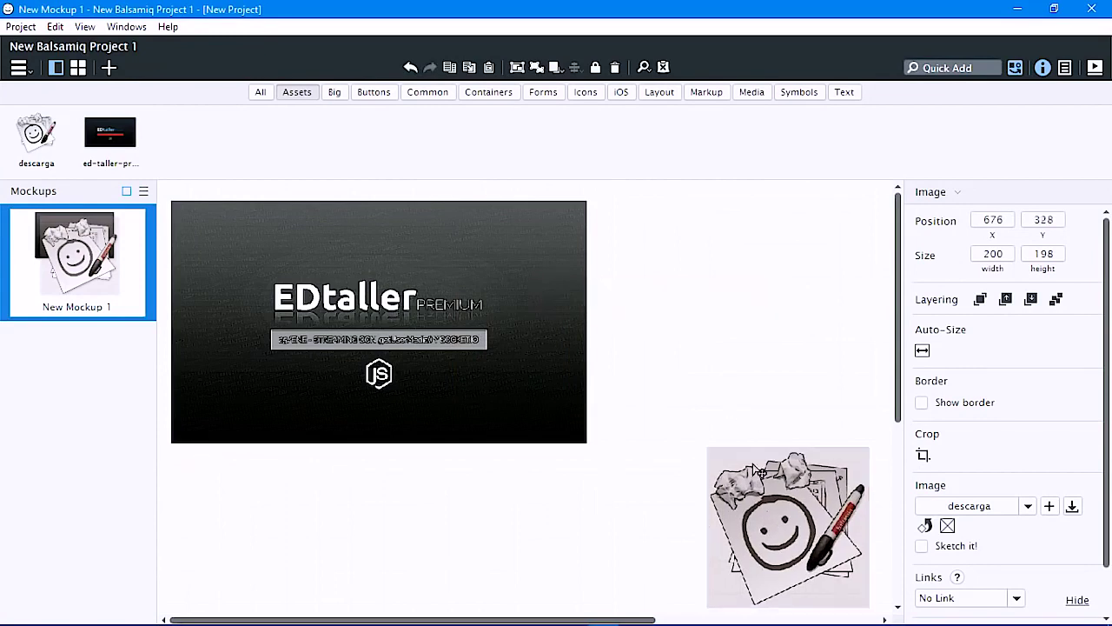
pyautogui.moveTo(767, 532); pyautogui.dragTo(699, 299)
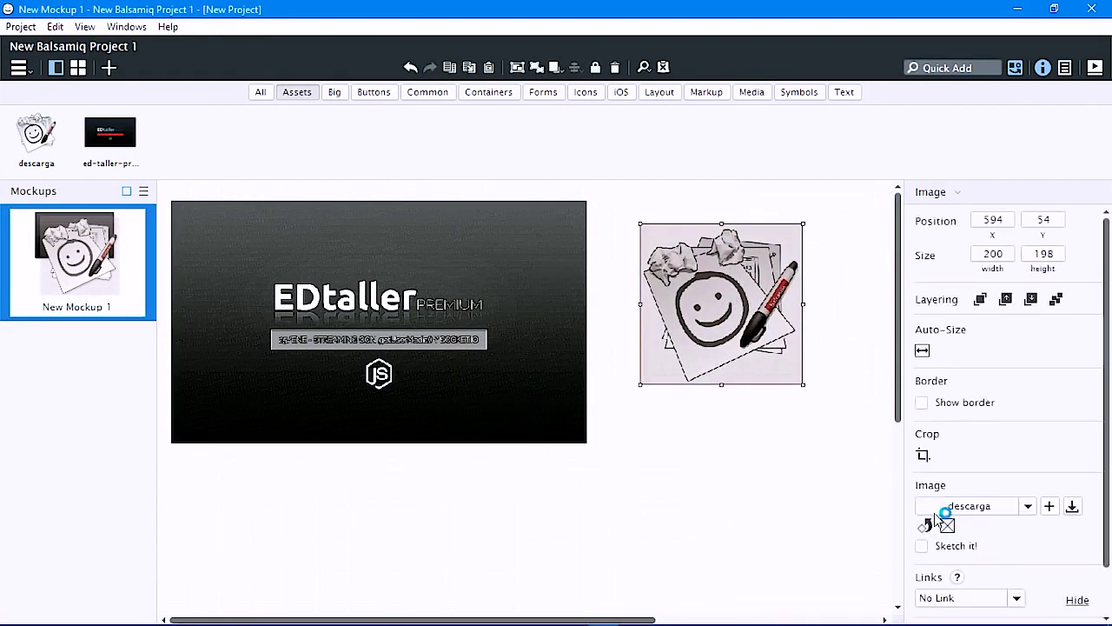
pyautogui.click(922, 546)
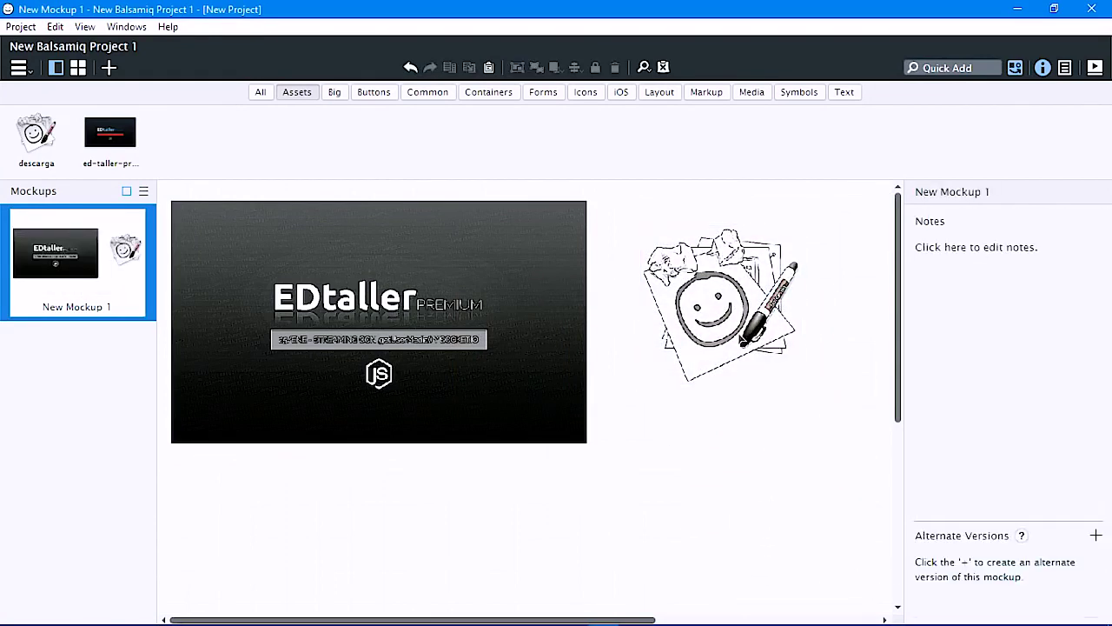
# Resize the ed-taller-premium image to about 308 × 180 and fit the descarga image beside it at X 342, Y 26, about 179 × 178.
pyautogui.click(389, 343)
pyautogui.moveTo(589, 443); pyautogui.dragTo(423, 349)
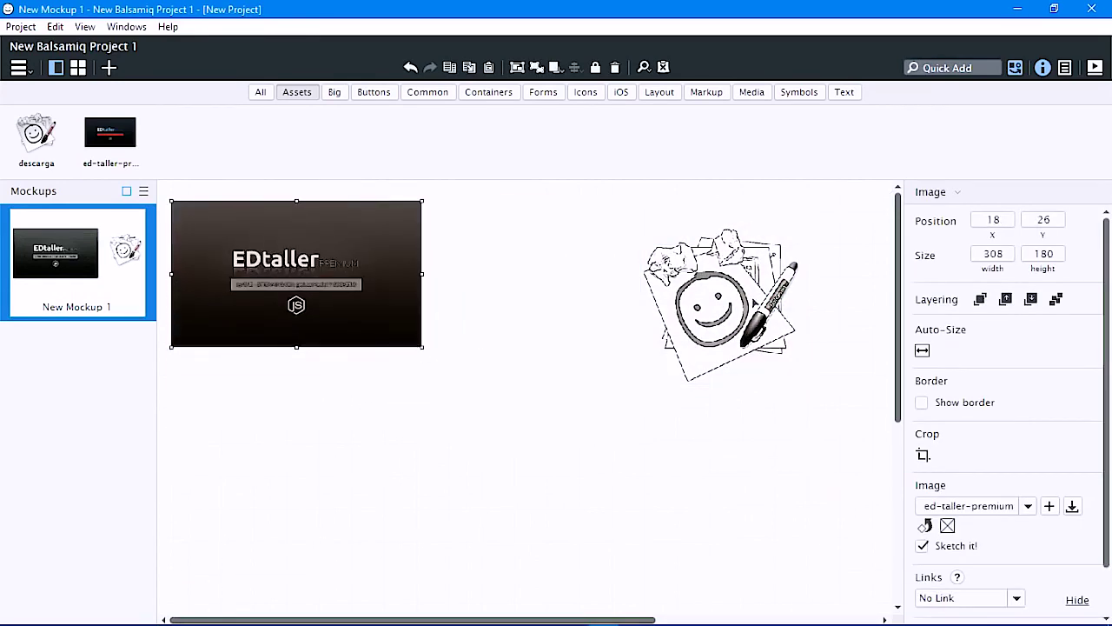
pyautogui.click(760, 315)
pyautogui.moveTo(759, 314); pyautogui.dragTo(538, 285)
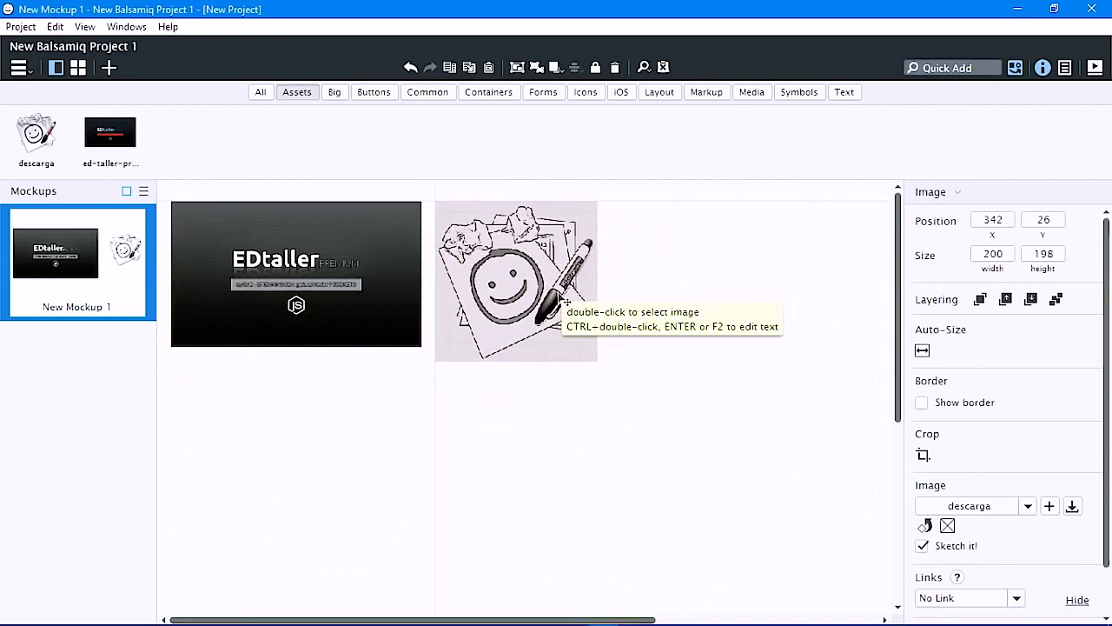
pyautogui.moveTo(598, 361); pyautogui.dragTo(582, 348)
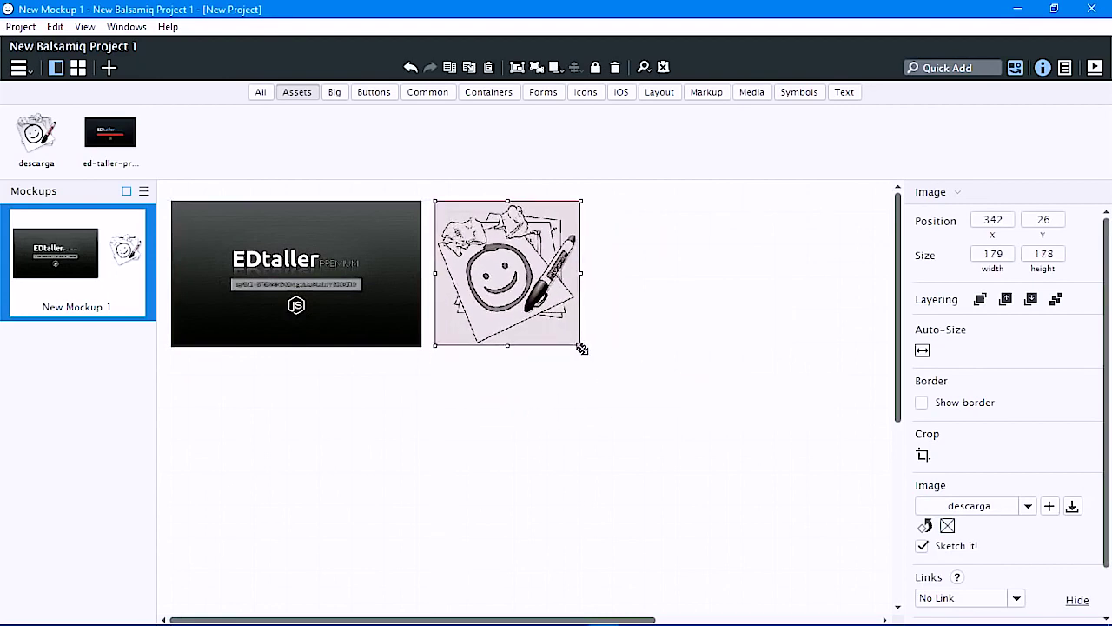
pyautogui.click(674, 374)
# Swap the two image sources, assigning ed-taller-premium to the smaller image and descarga to the larger one.
pyautogui.click(497, 254)
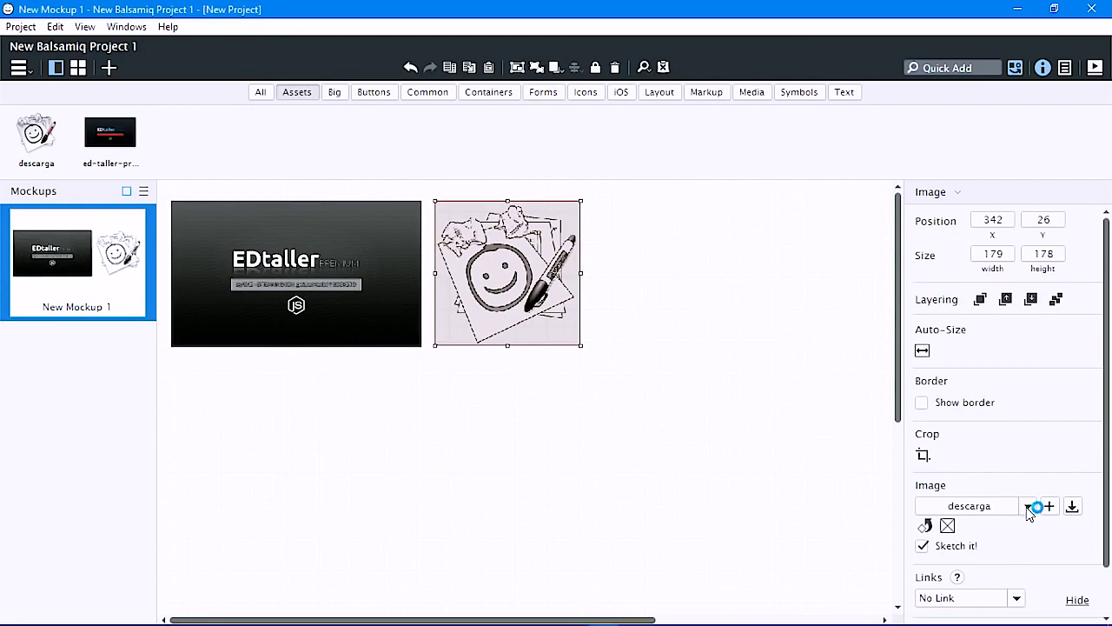
pyautogui.click(1027, 506)
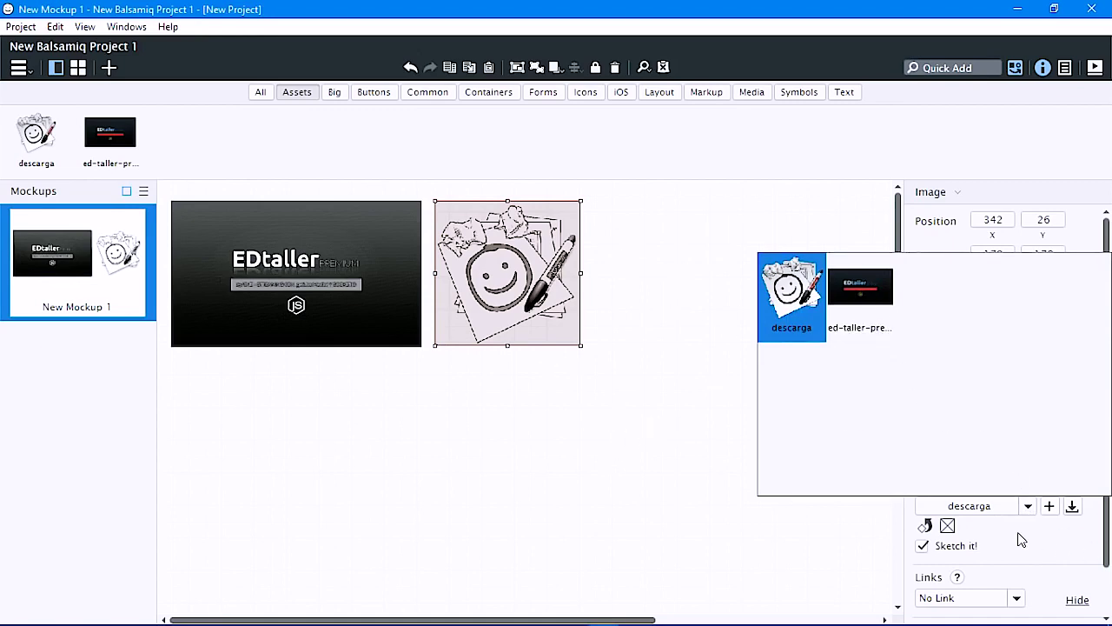
pyautogui.click(868, 295)
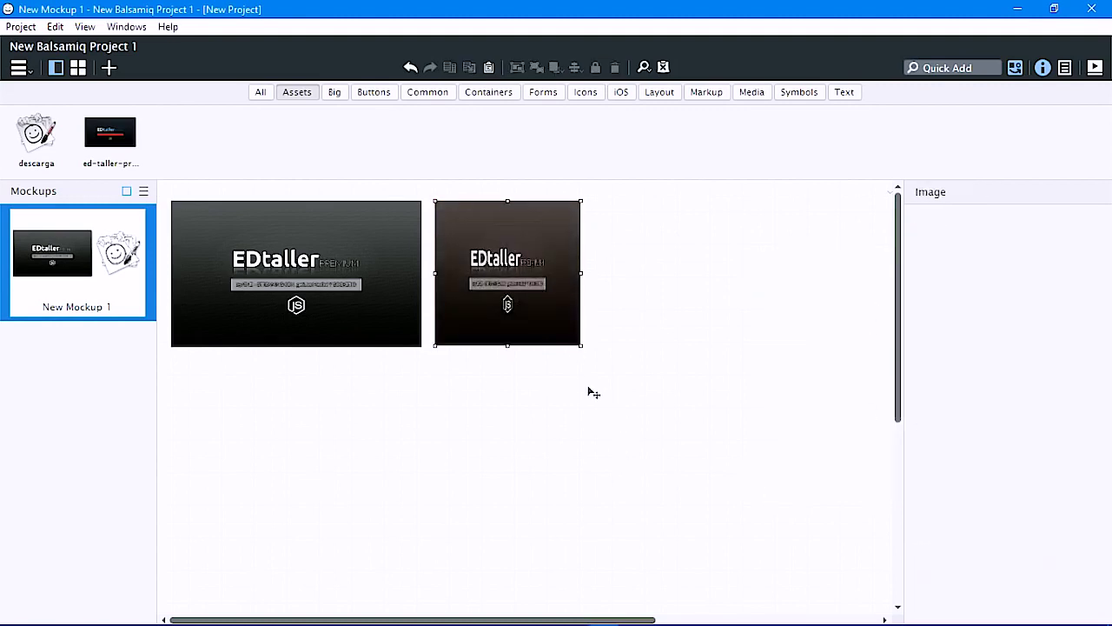
pyautogui.click(322, 264)
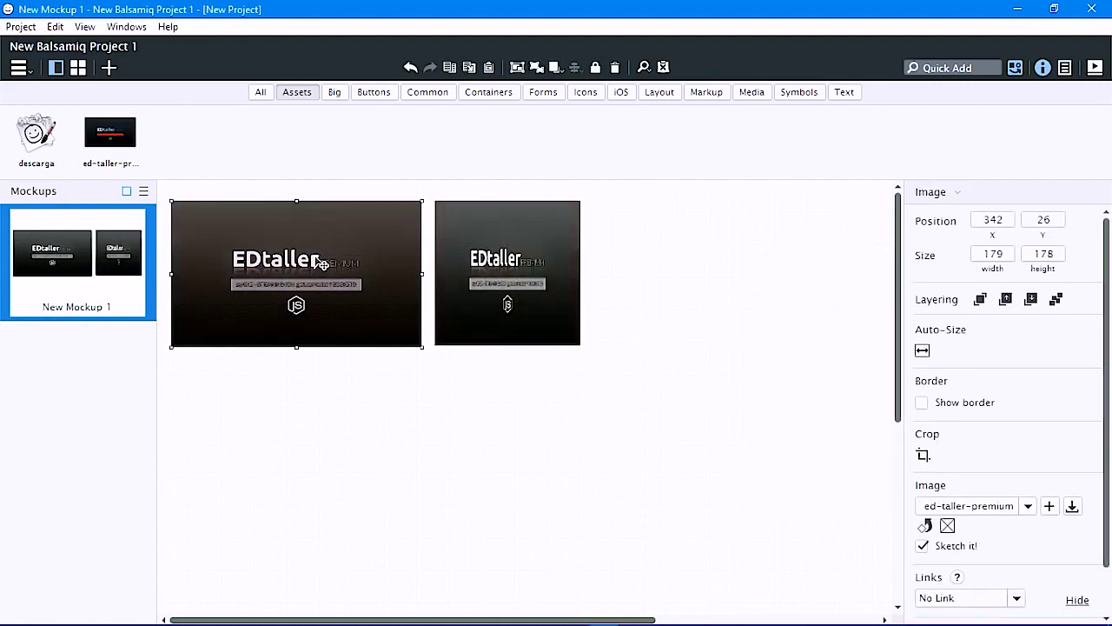
pyautogui.click(1027, 505)
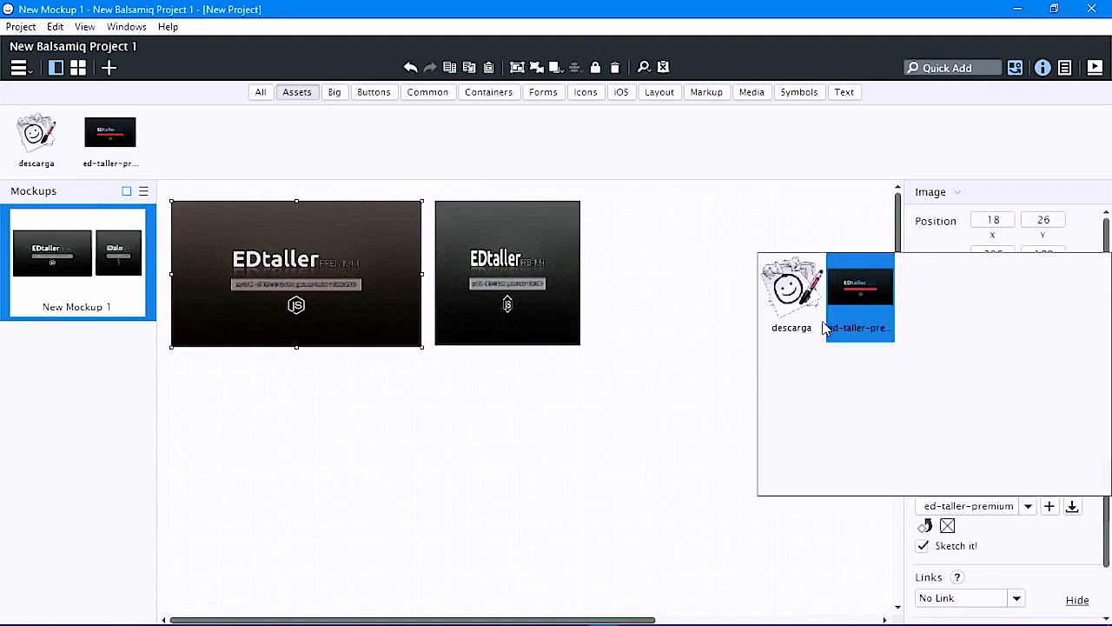
pyautogui.click(792, 291)
pyautogui.click(515, 455)
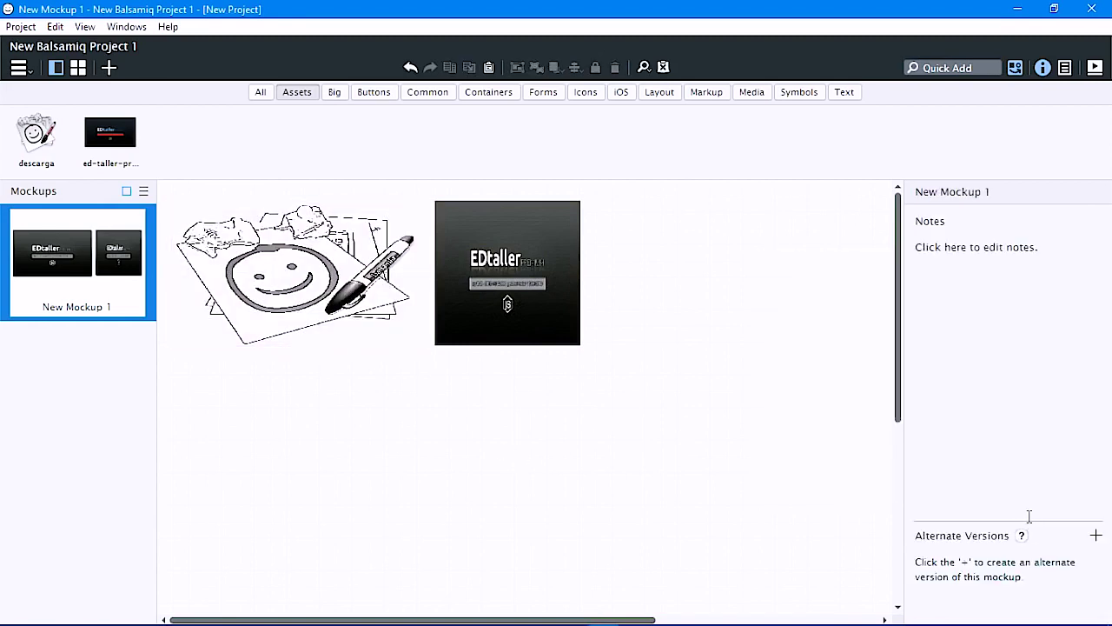
# Replace the larger descarga image with moto-purpura.jpg from the img folder inside html-05 on the Escritorio.
pyautogui.click(377, 280)
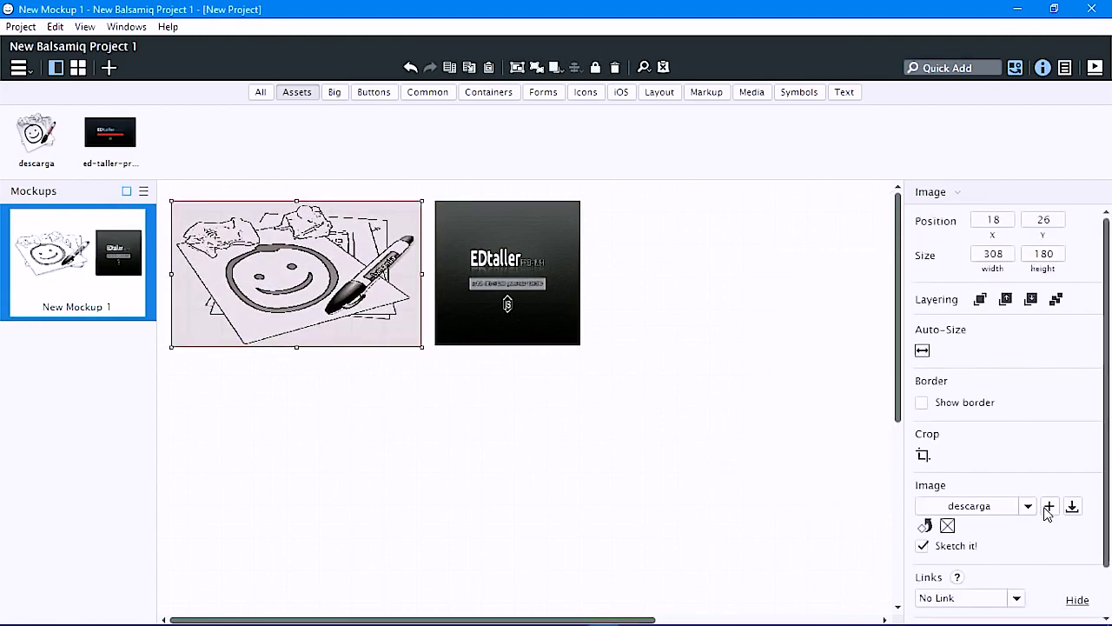
pyautogui.click(1049, 508)
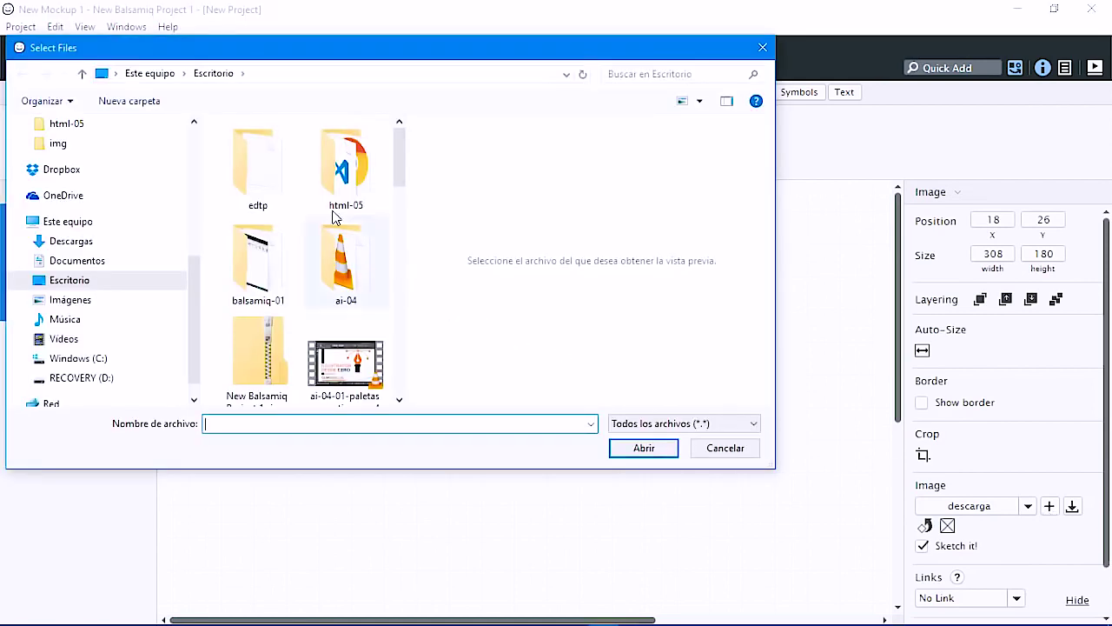
pyautogui.doubleClick(338, 174)
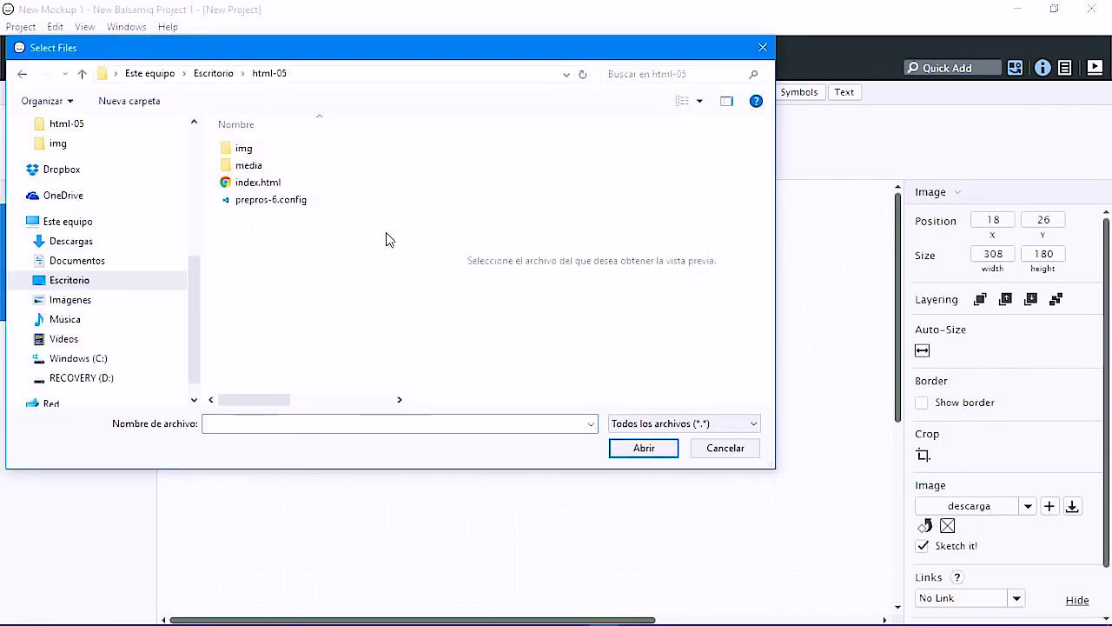
pyautogui.doubleClick(244, 150)
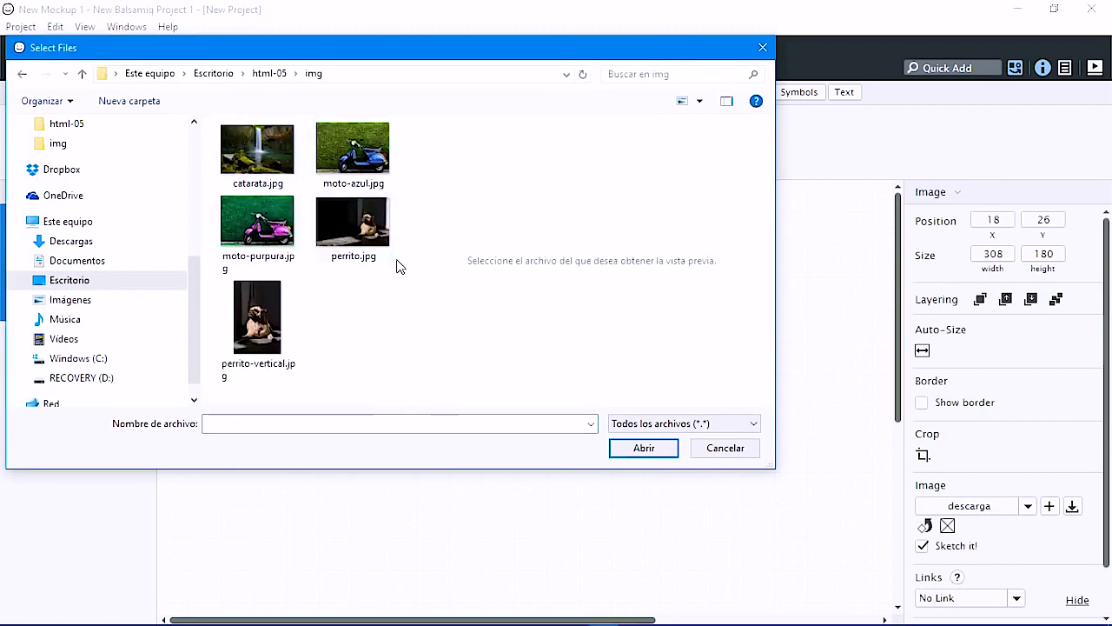
pyautogui.click(276, 241)
pyautogui.click(643, 448)
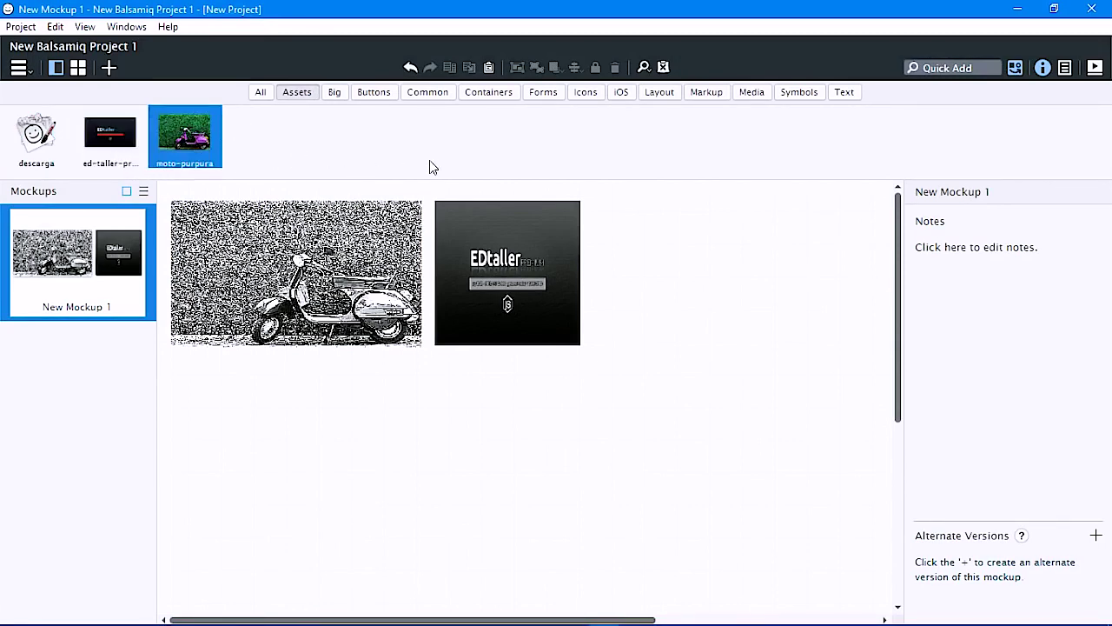
# Examine where the imported images descarga, ed-taller-premium and moto-purpura sit among all the UI library controls.
pyautogui.click(259, 92)
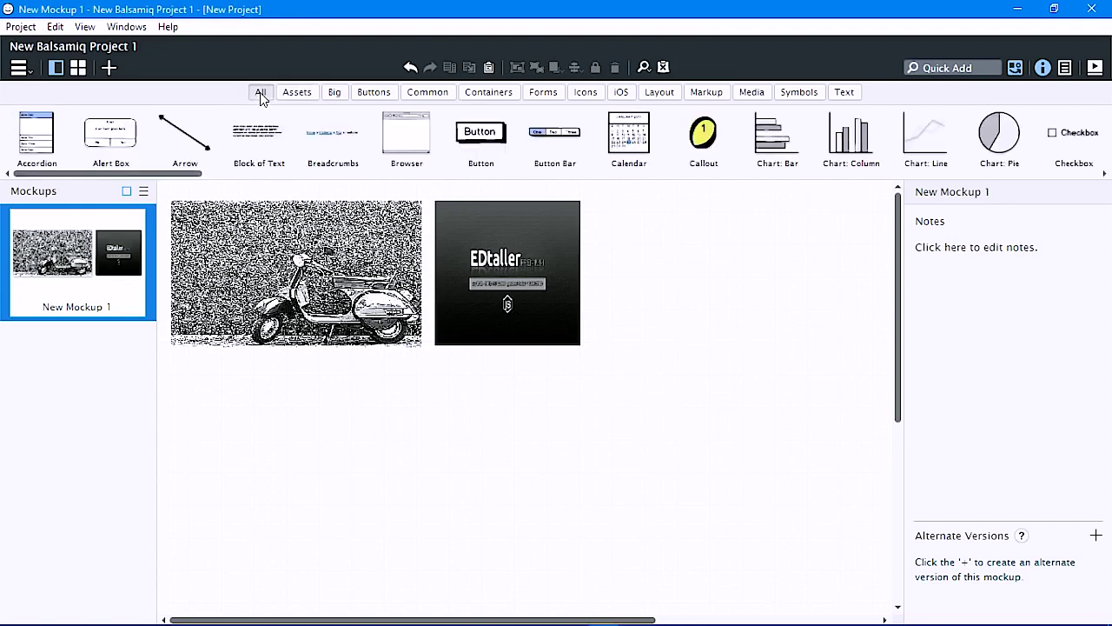
pyautogui.moveTo(166, 175); pyautogui.dragTo(390, 174)
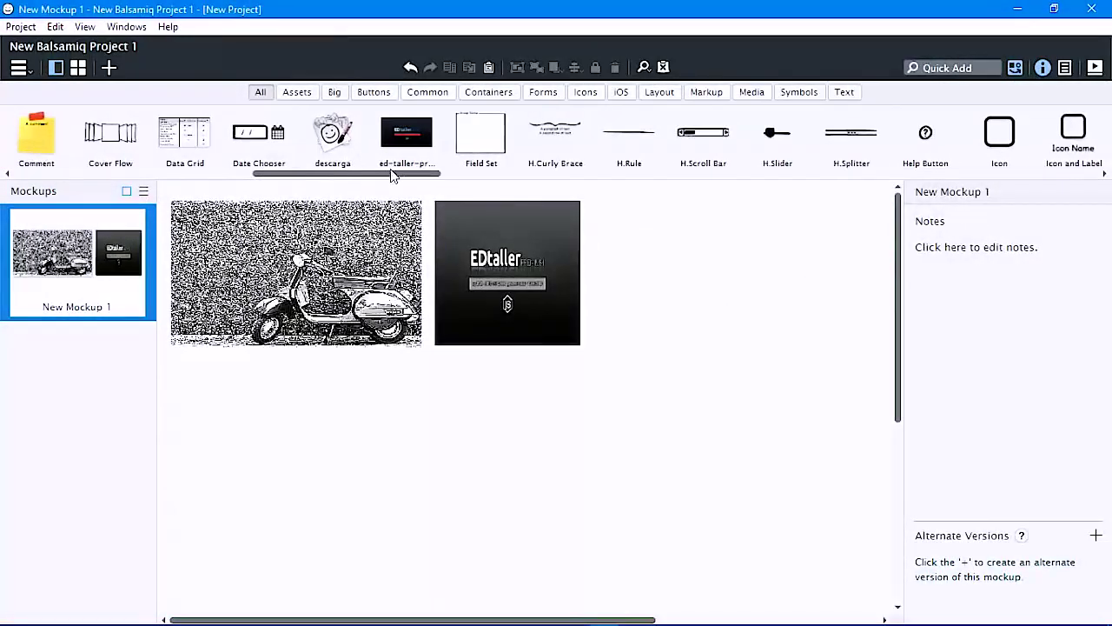
pyautogui.click(340, 144)
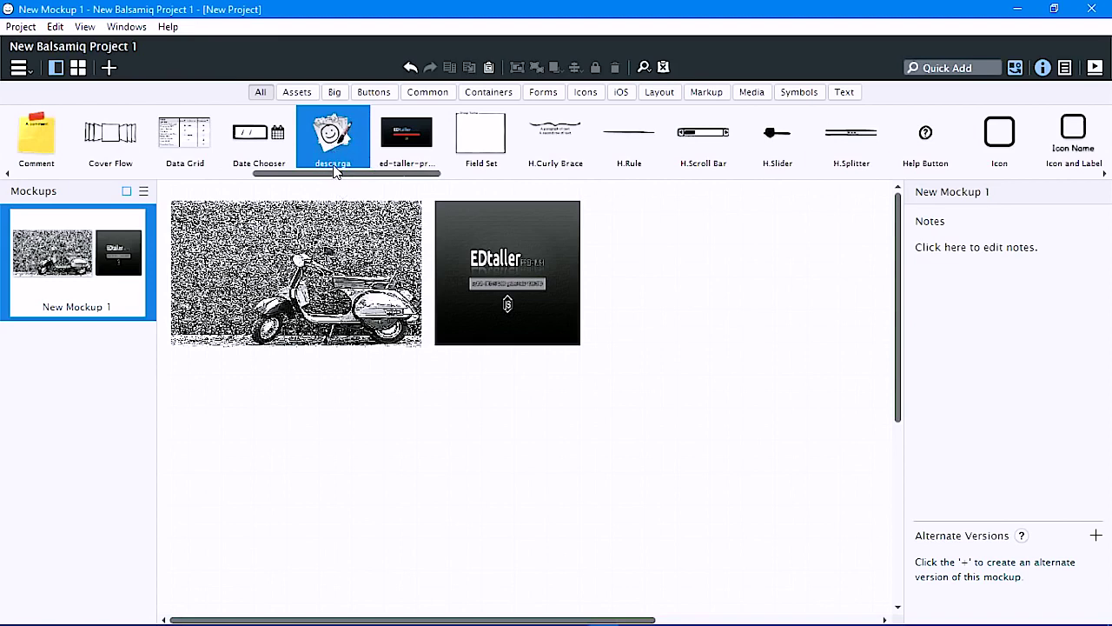
pyautogui.click(405, 133)
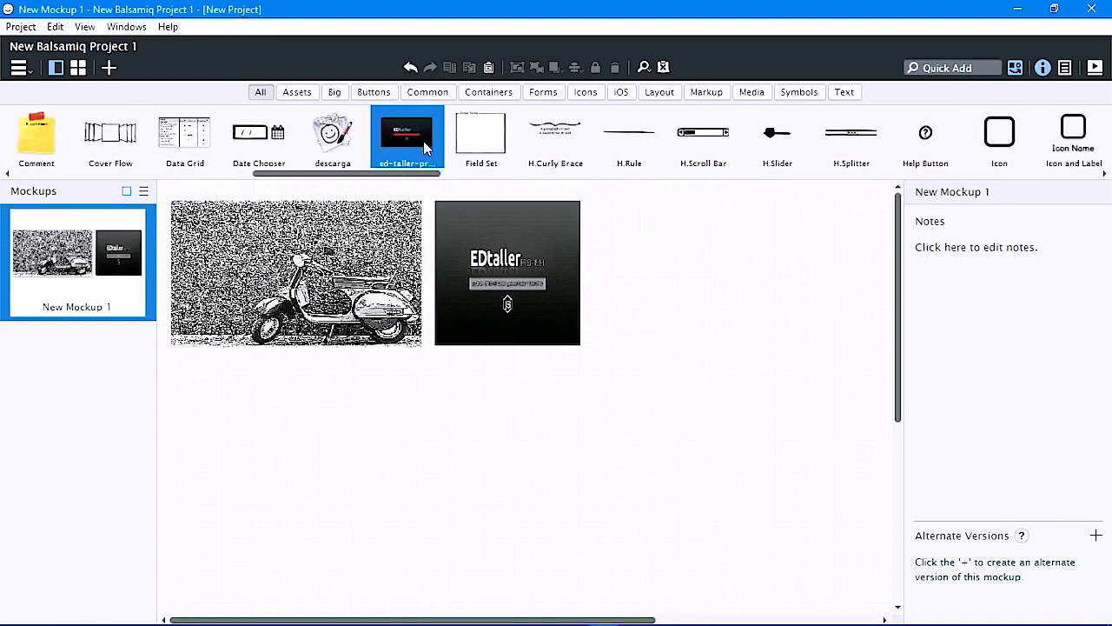
pyautogui.moveTo(397, 174); pyautogui.dragTo(687, 175)
pyautogui.click(481, 135)
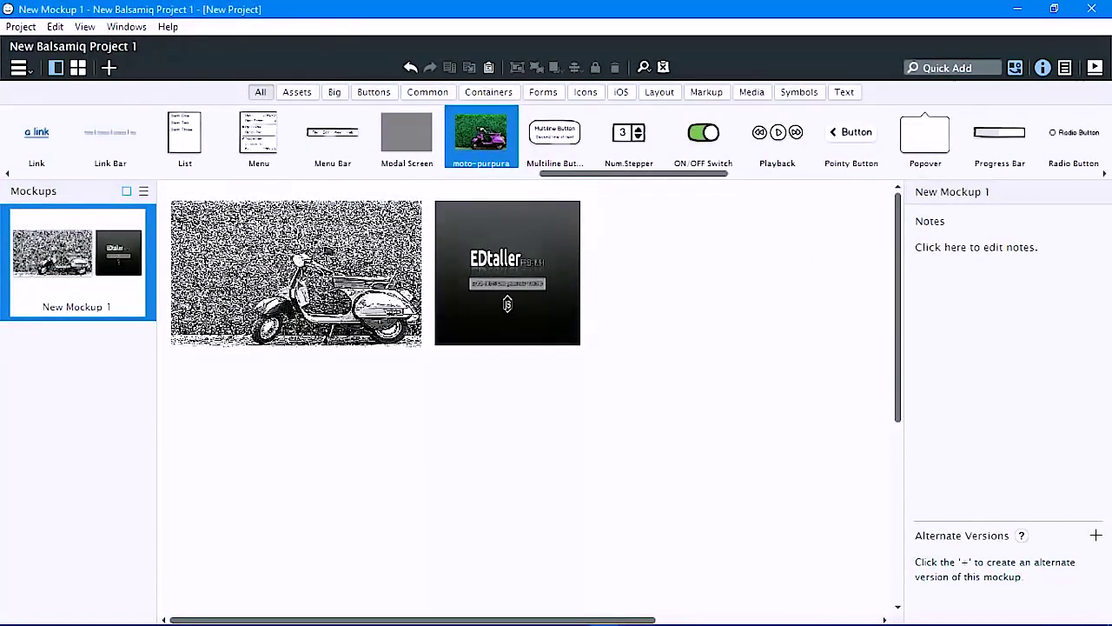
pyautogui.moveTo(598, 177); pyautogui.dragTo(45, 170)
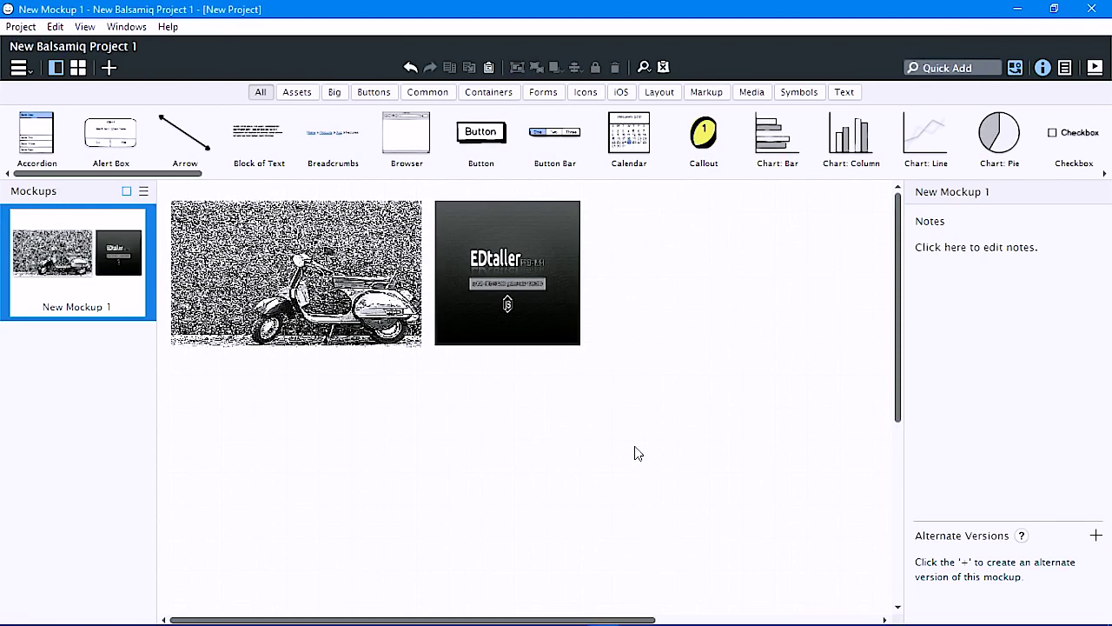
# Quick-add the moto-purpura asset by searching for "moto", adjust it on the canvas and delete it.
pyautogui.hotkey('ctrl', 'f')
pyautogui.write('moto')
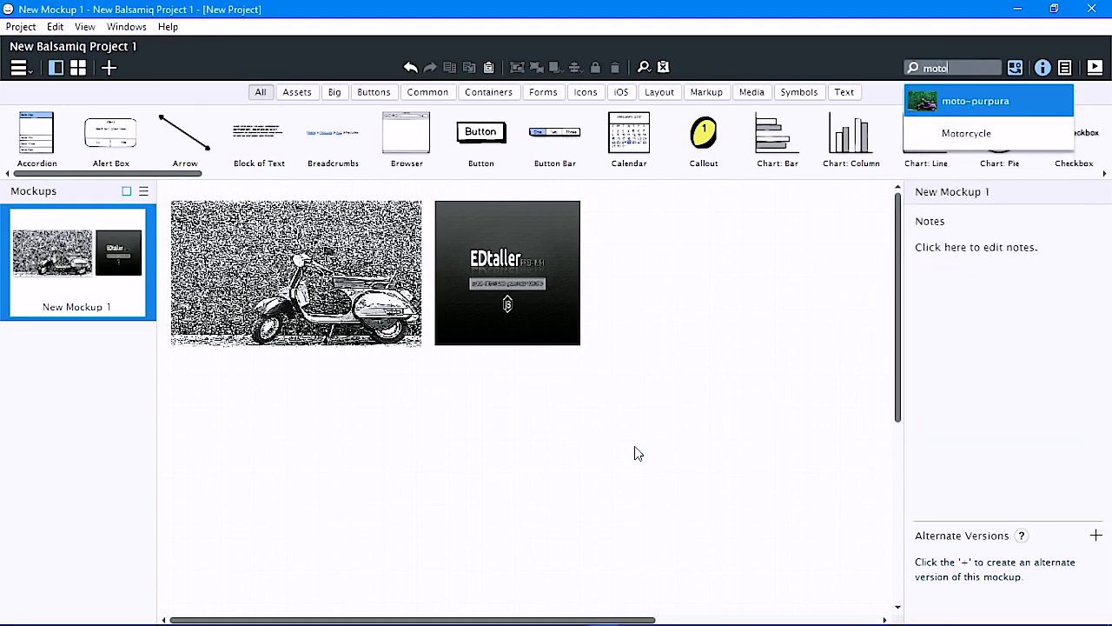
pyautogui.click(958, 101)
pyautogui.moveTo(416, 330); pyautogui.dragTo(553, 348)
pyautogui.press('Delete')
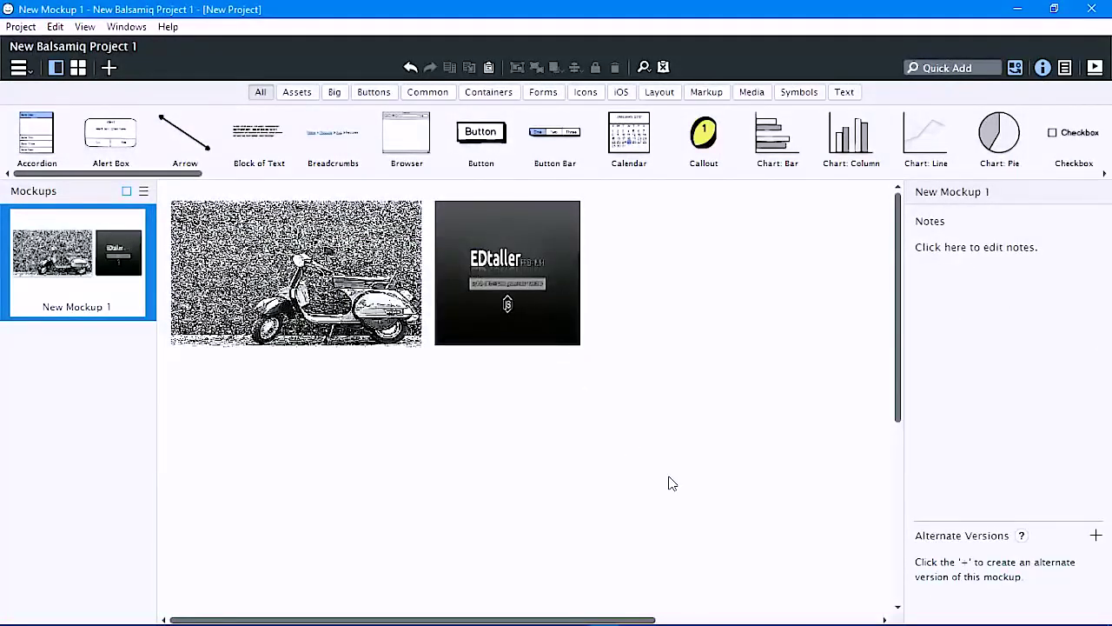
# Reset the smaller ed-taller-premium image to the default placeholder.
pyautogui.click(540, 277)
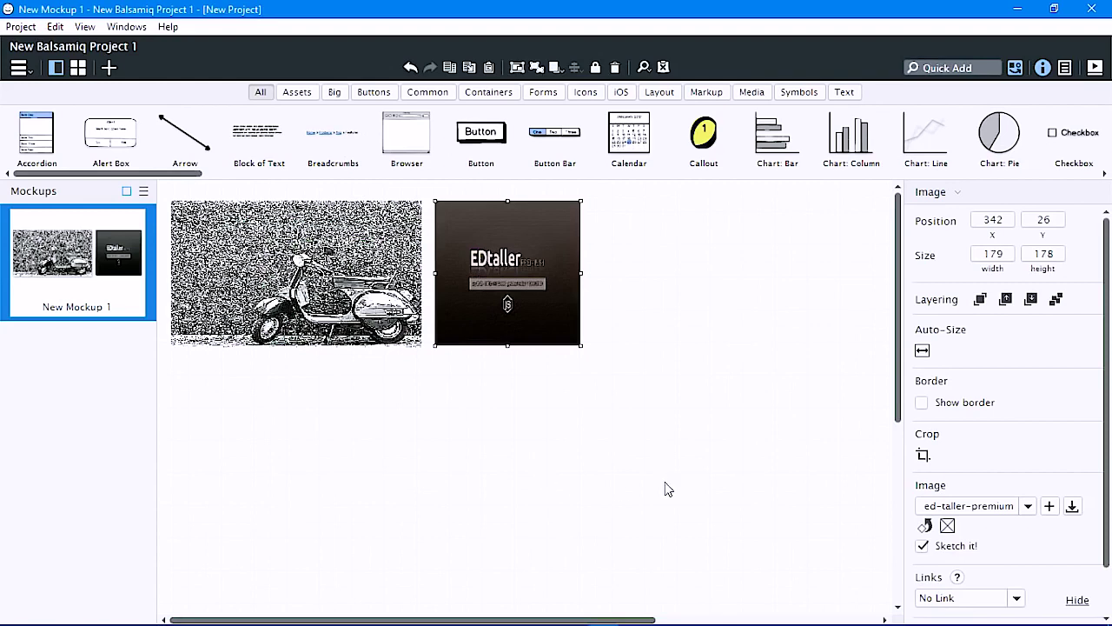
pyautogui.click(1073, 508)
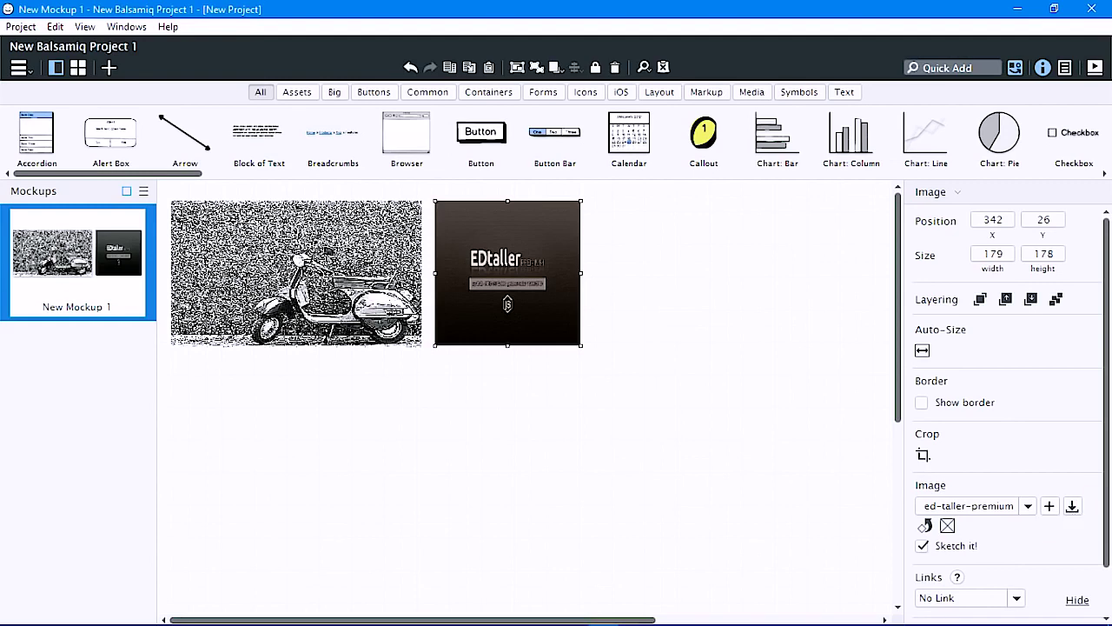
pyautogui.click(949, 527)
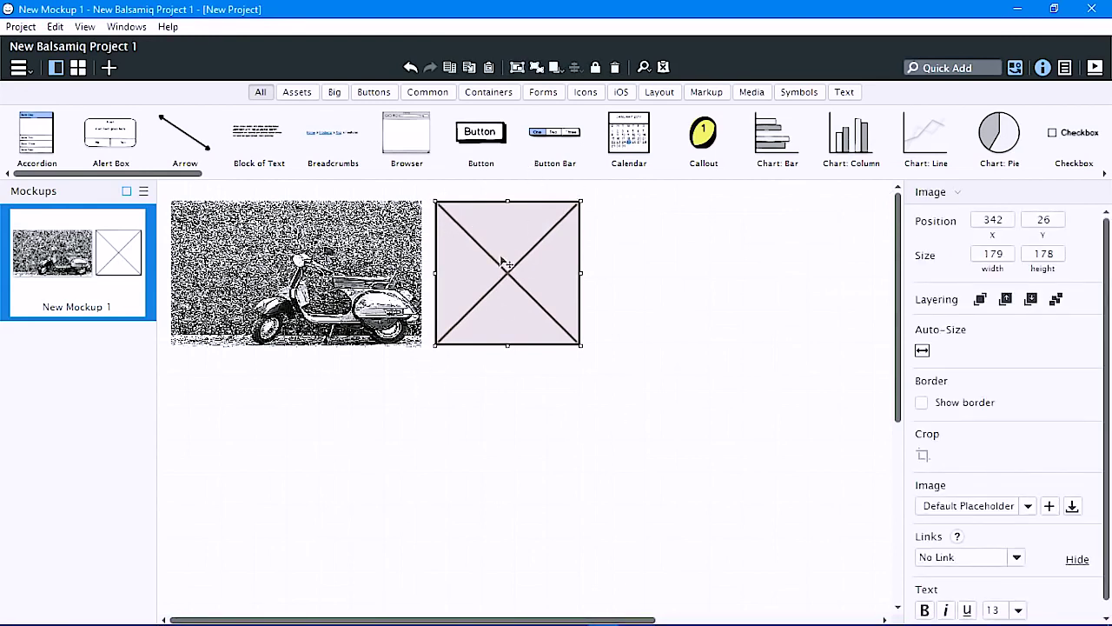
pyautogui.click(638, 464)
pyautogui.click(517, 252)
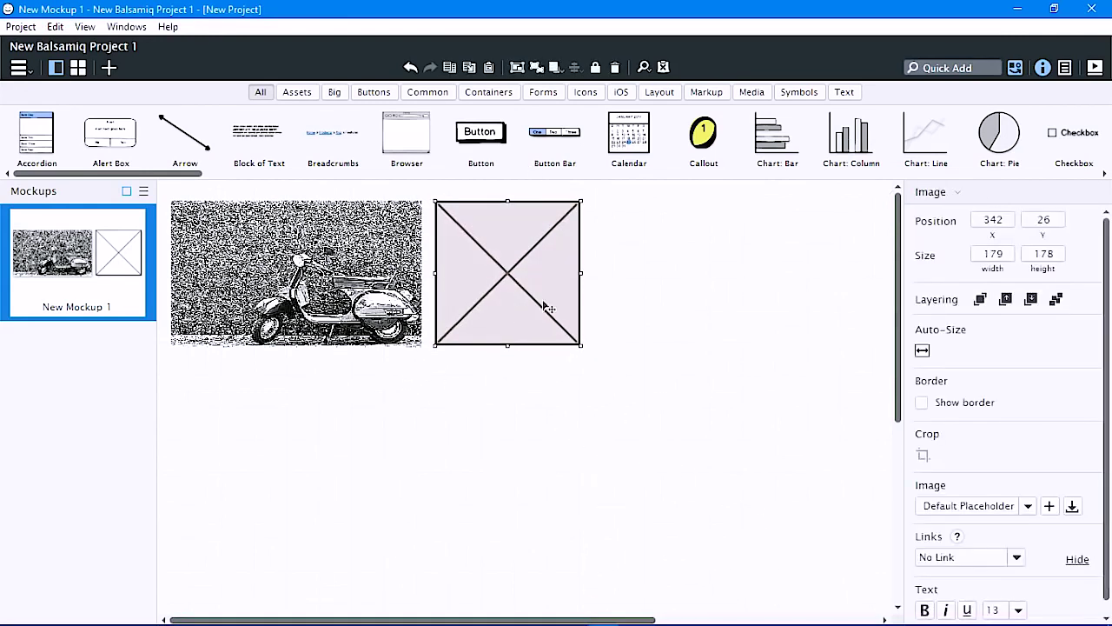
pyautogui.doubleClick(532, 288)
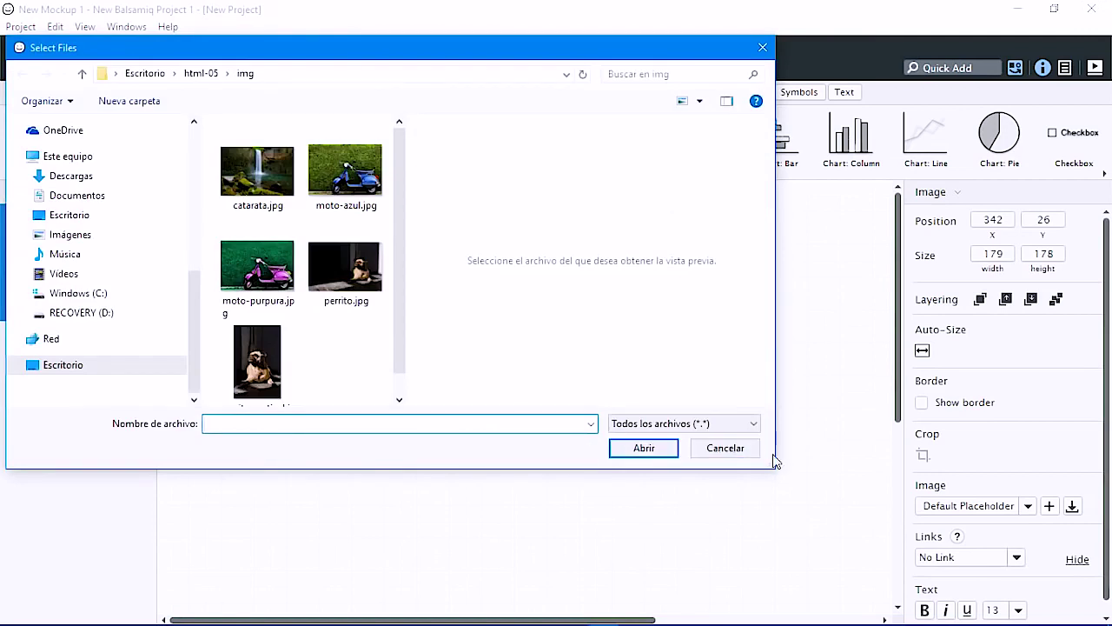
pyautogui.click(732, 452)
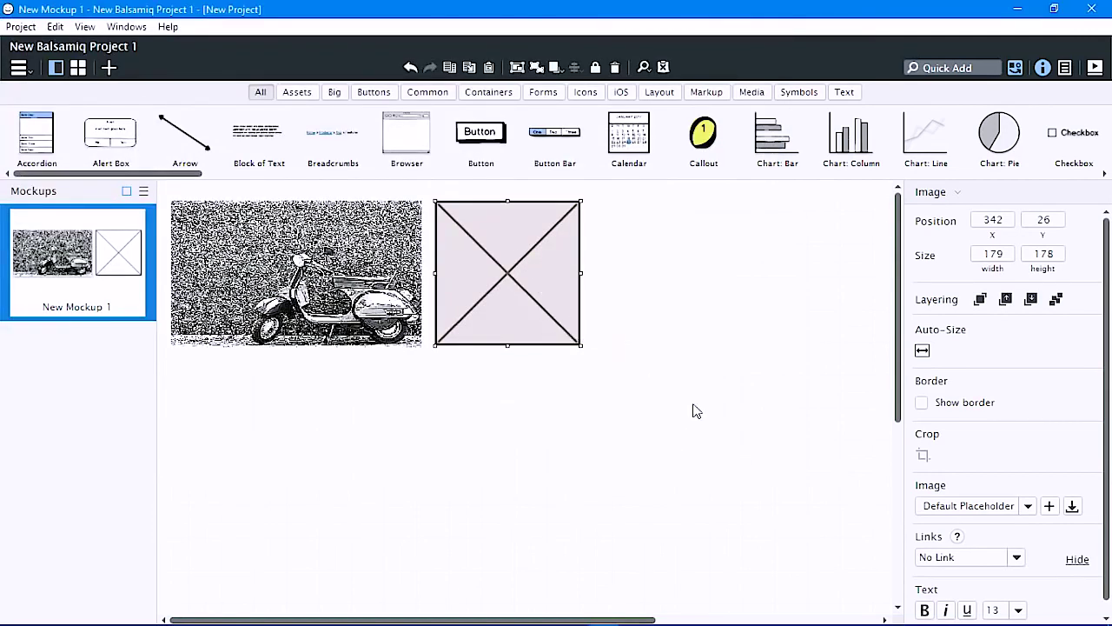
pyautogui.click(714, 408)
# Quick-add an Image control by searching for "image", enlarge it to about 414 × 221 and place it at about X 342, Y 222.
pyautogui.click(947, 68)
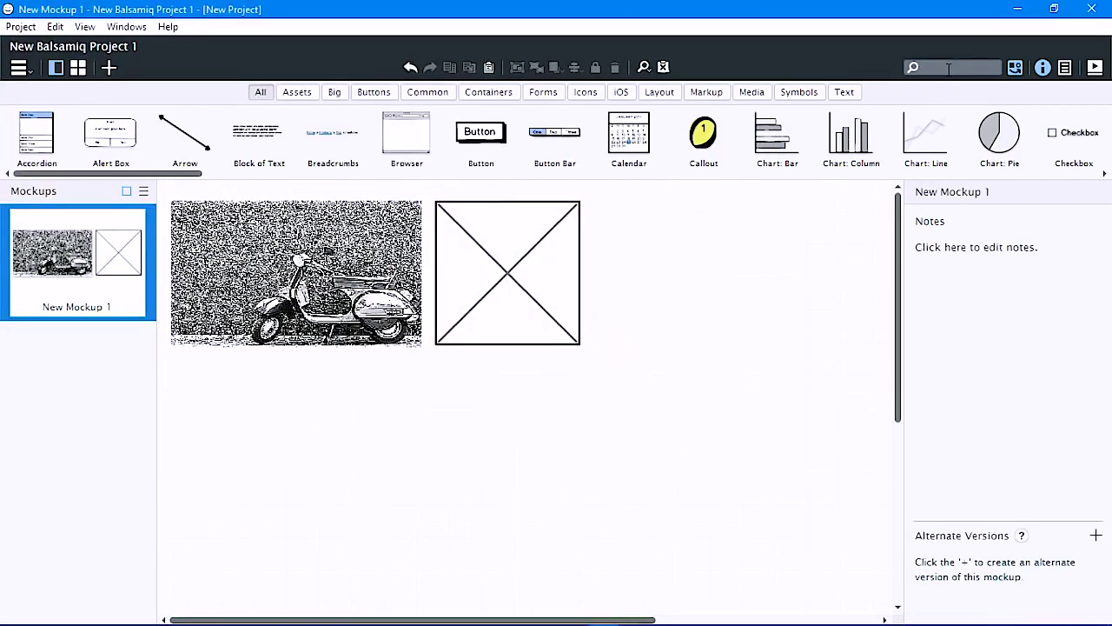
pyautogui.write('image')
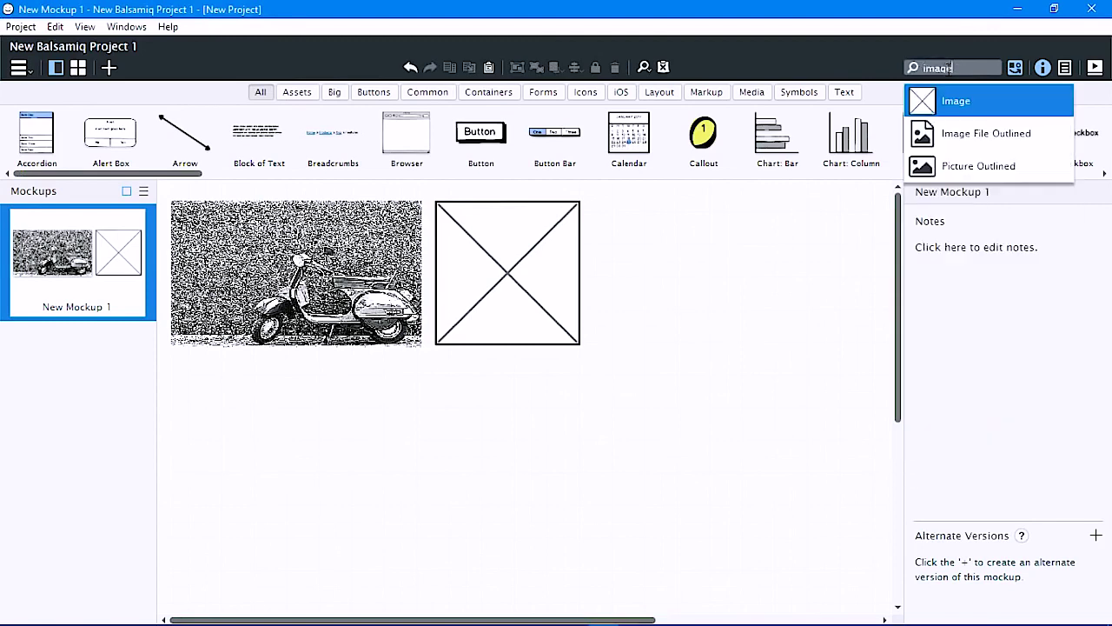
pyautogui.click(952, 113)
pyautogui.moveTo(257, 261); pyautogui.dragTo(758, 566)
pyautogui.click(481, 426)
pyautogui.click(823, 472)
pyautogui.click(534, 466)
pyautogui.moveTo(558, 451); pyautogui.dragTo(566, 437)
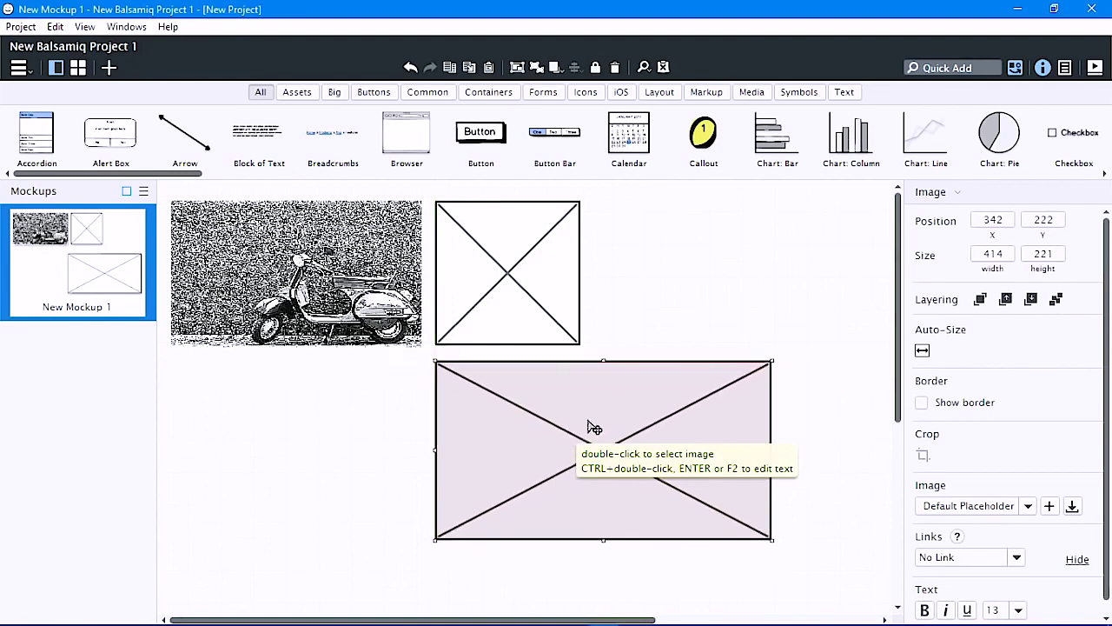
pyautogui.scroll(-1, 1099, 438)
pyautogui.click(1028, 493)
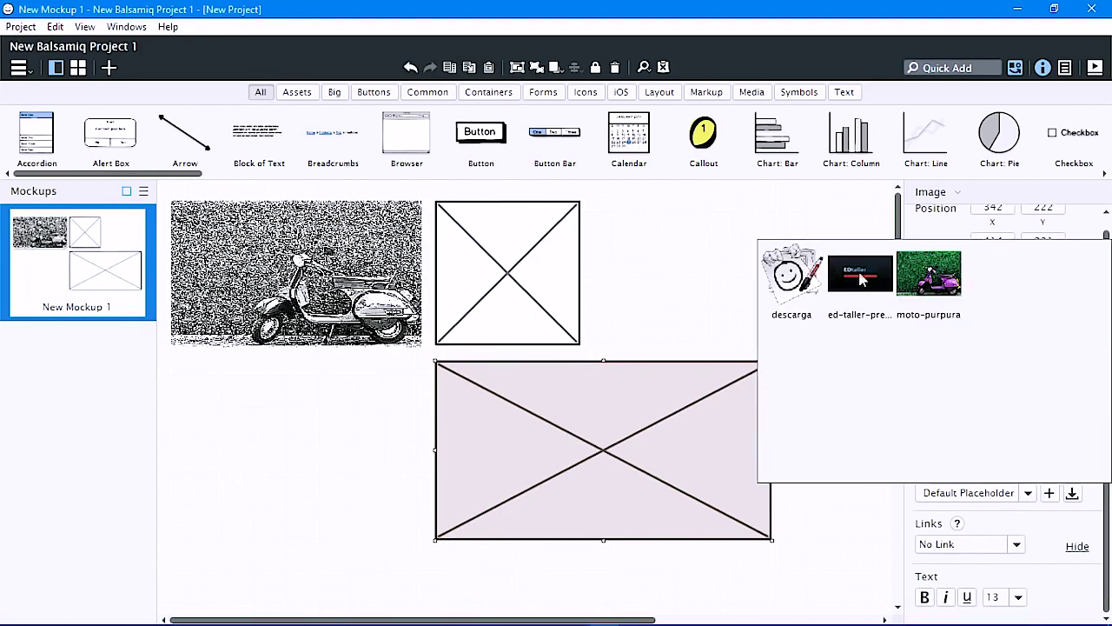
pyautogui.click(847, 540)
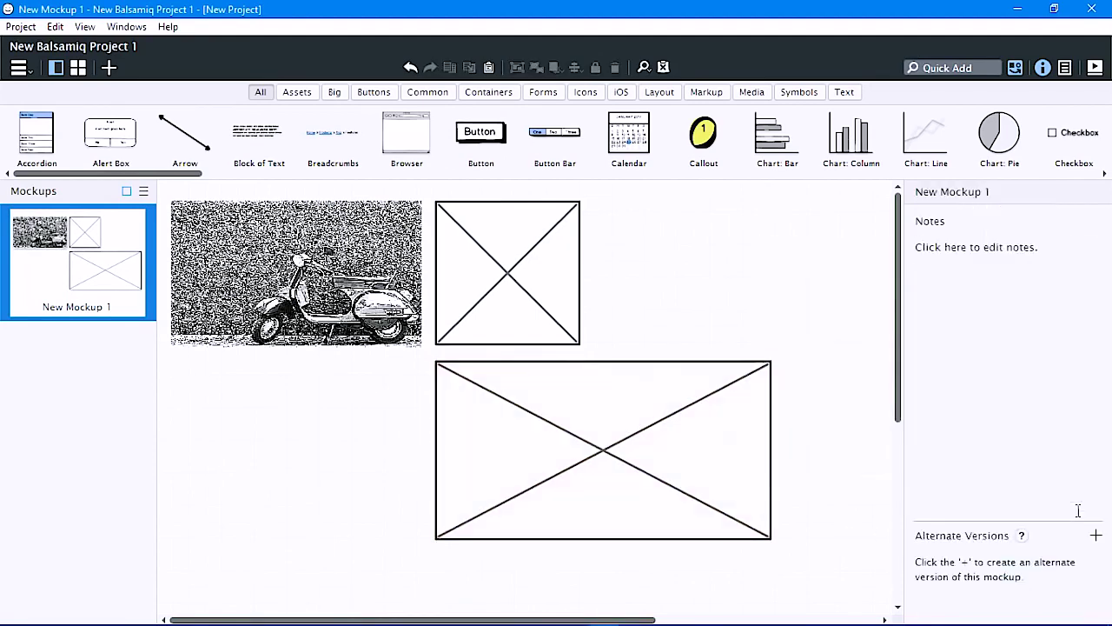
# Load perrito.jpg from the html-05 img folder into the large placeholder and stretch it to about 414 × 265.
pyautogui.click(670, 438)
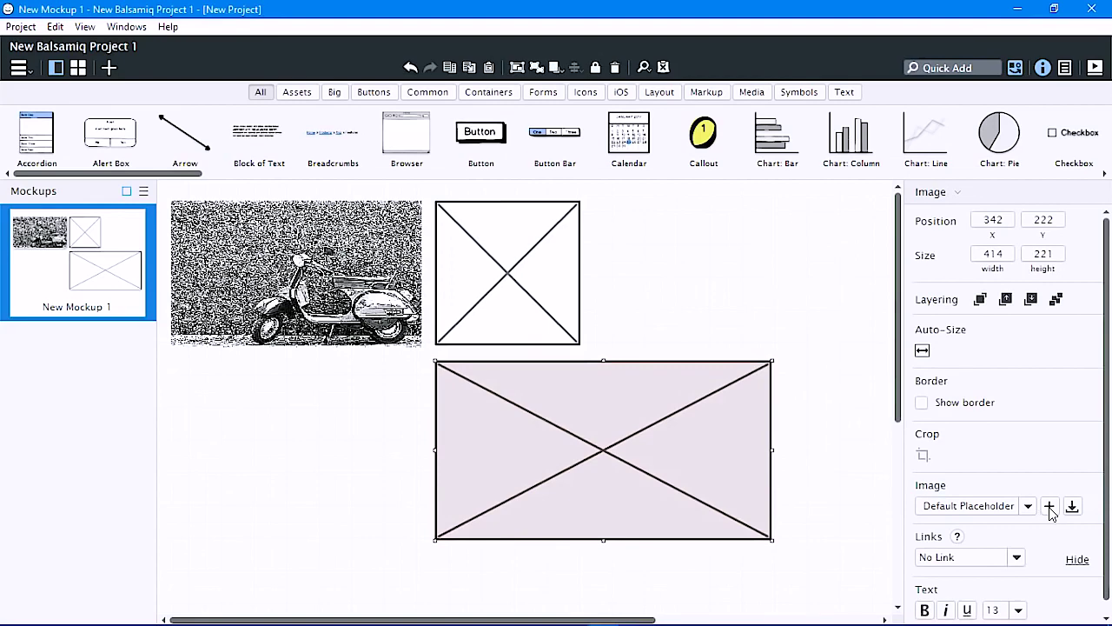
pyautogui.doubleClick(606, 451)
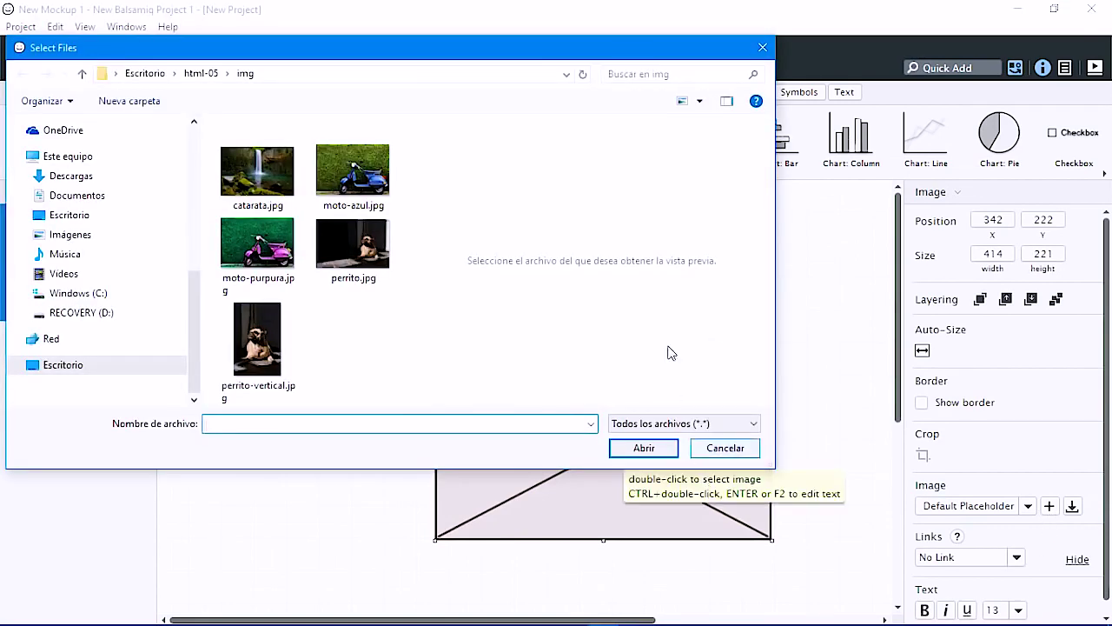
pyautogui.click(369, 252)
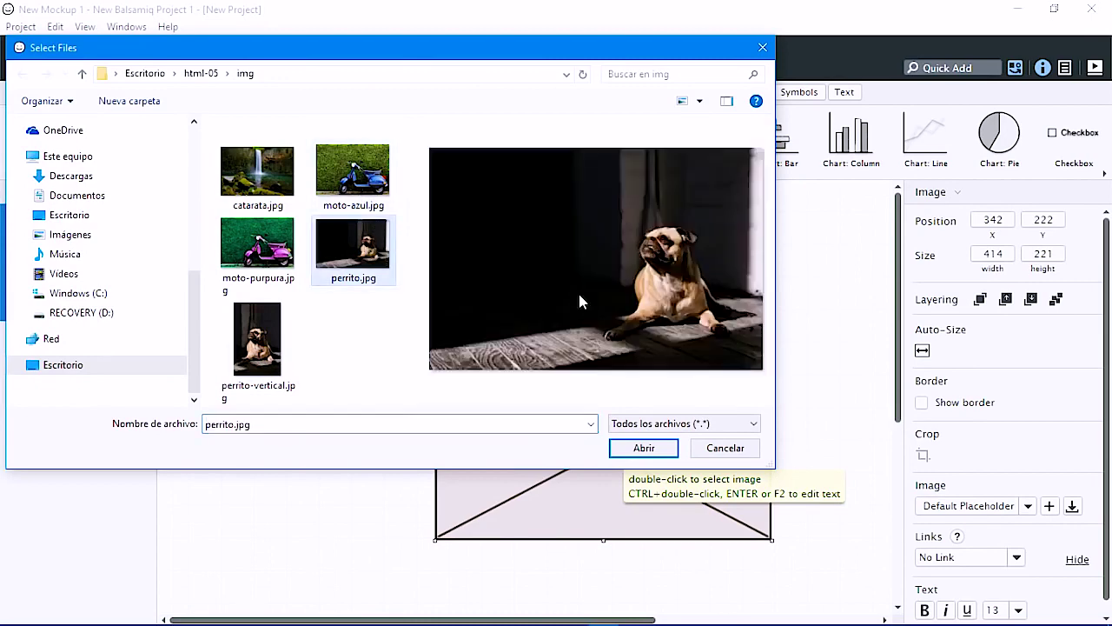
pyautogui.click(644, 448)
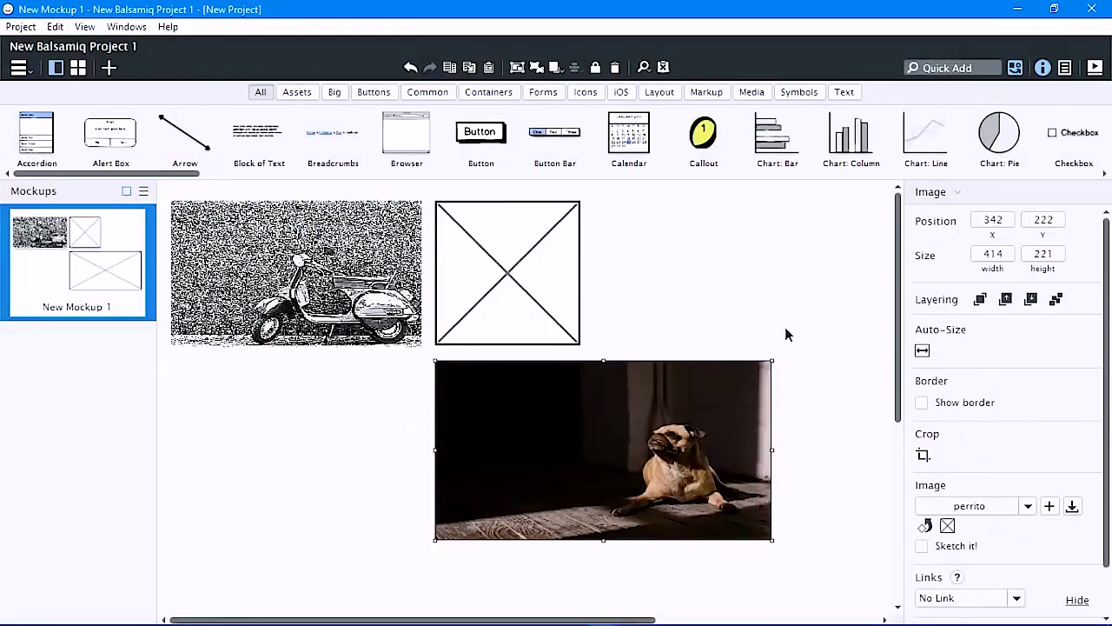
pyautogui.moveTo(605, 563); pyautogui.dragTo(605, 599)
pyautogui.click(845, 472)
pyautogui.click(630, 482)
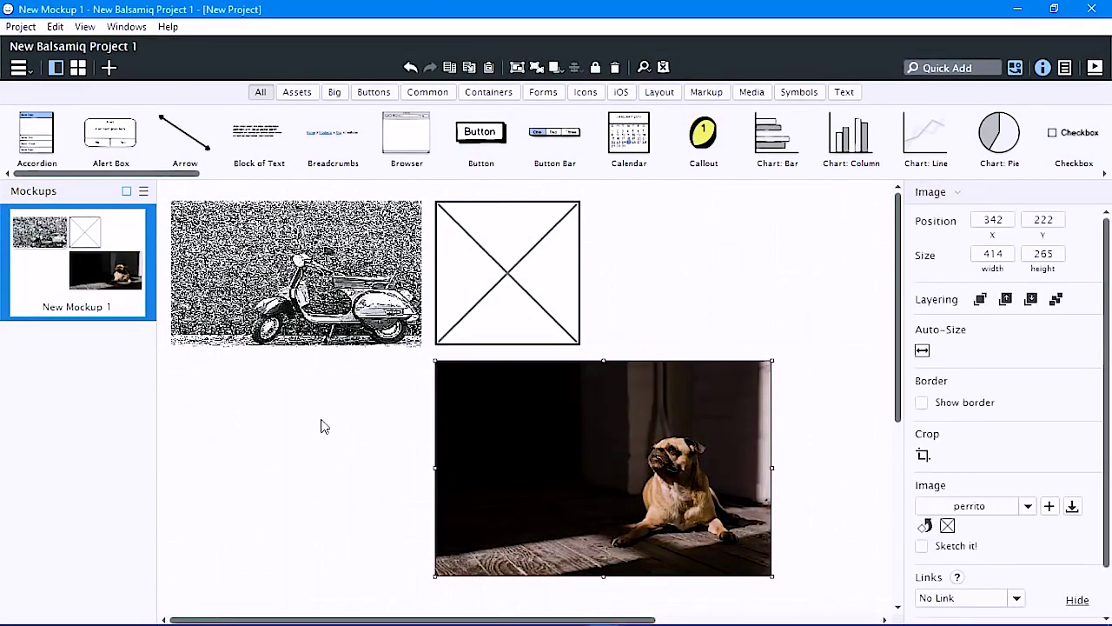
# Open the project assets in grid view and examine the size and mockup usage of the imported images.
pyautogui.click(29, 73)
pyautogui.click(42, 108)
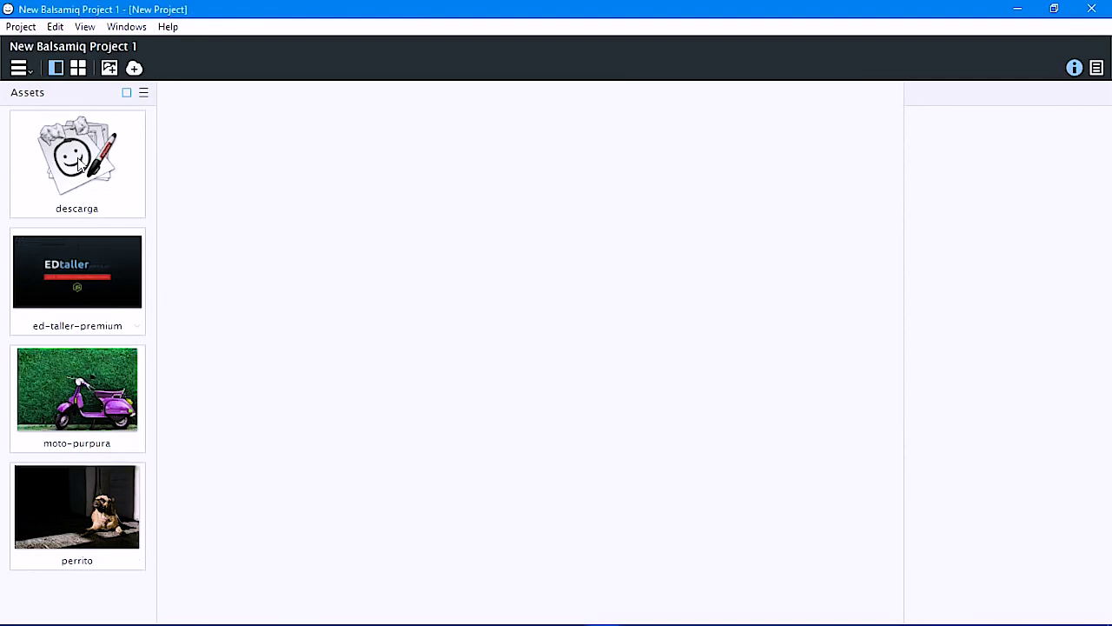
pyautogui.click(78, 70)
pyautogui.click(141, 189)
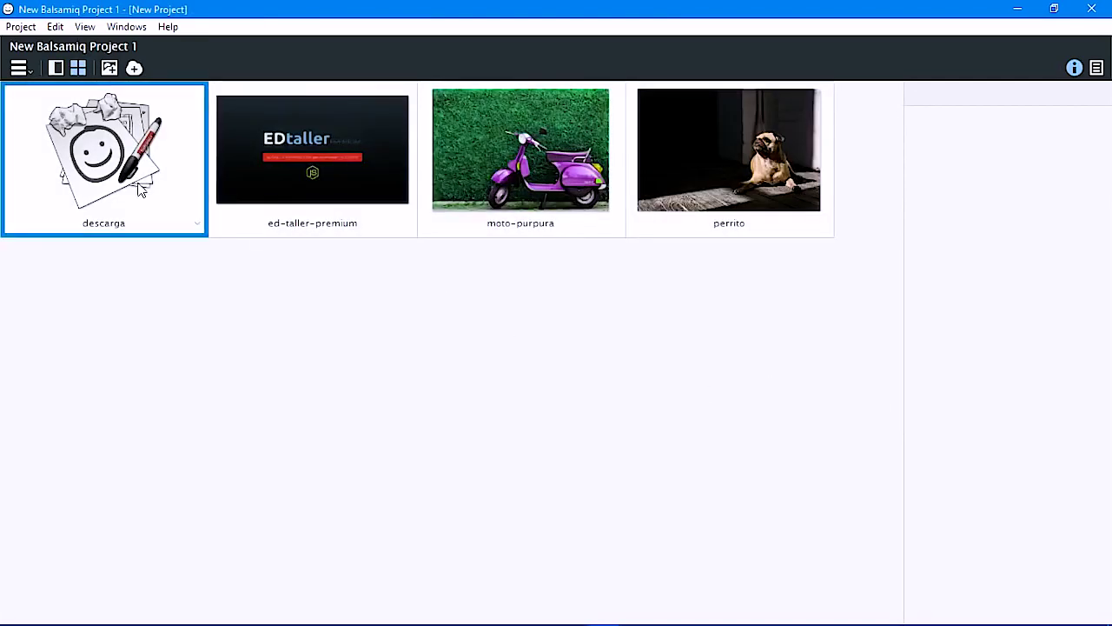
pyautogui.click(352, 168)
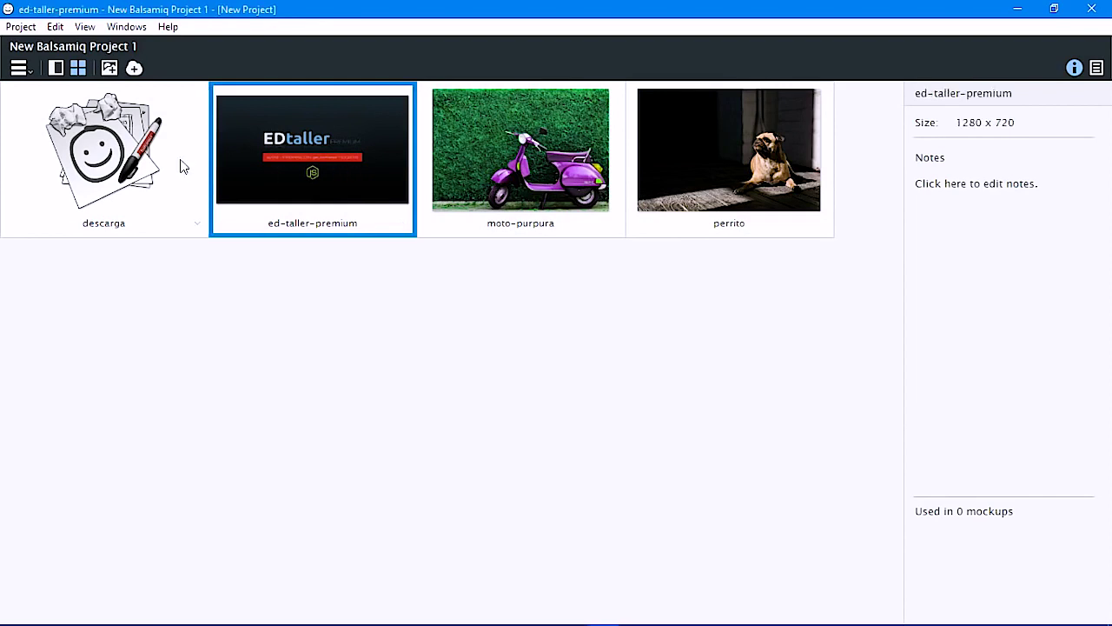
pyautogui.click(489, 216)
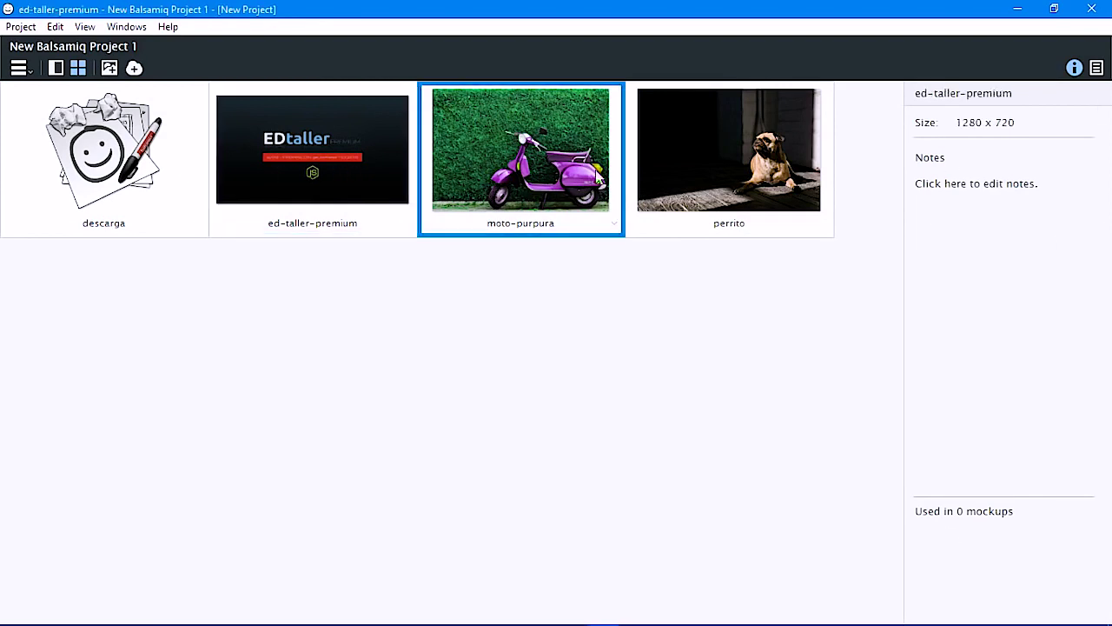
pyautogui.click(685, 162)
pyautogui.click(490, 161)
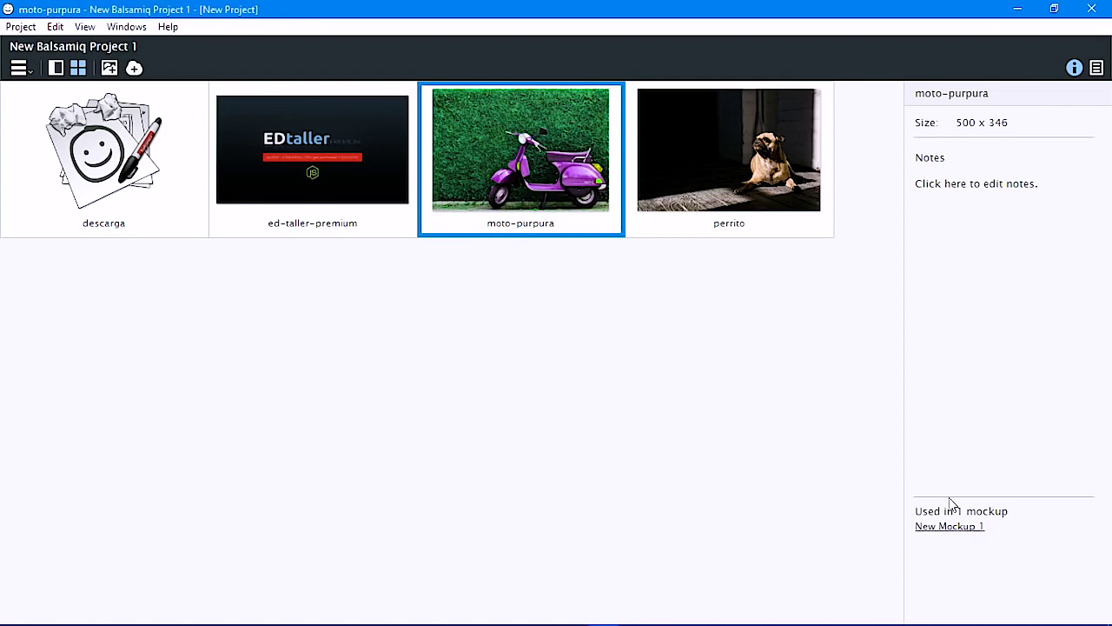
pyautogui.click(682, 146)
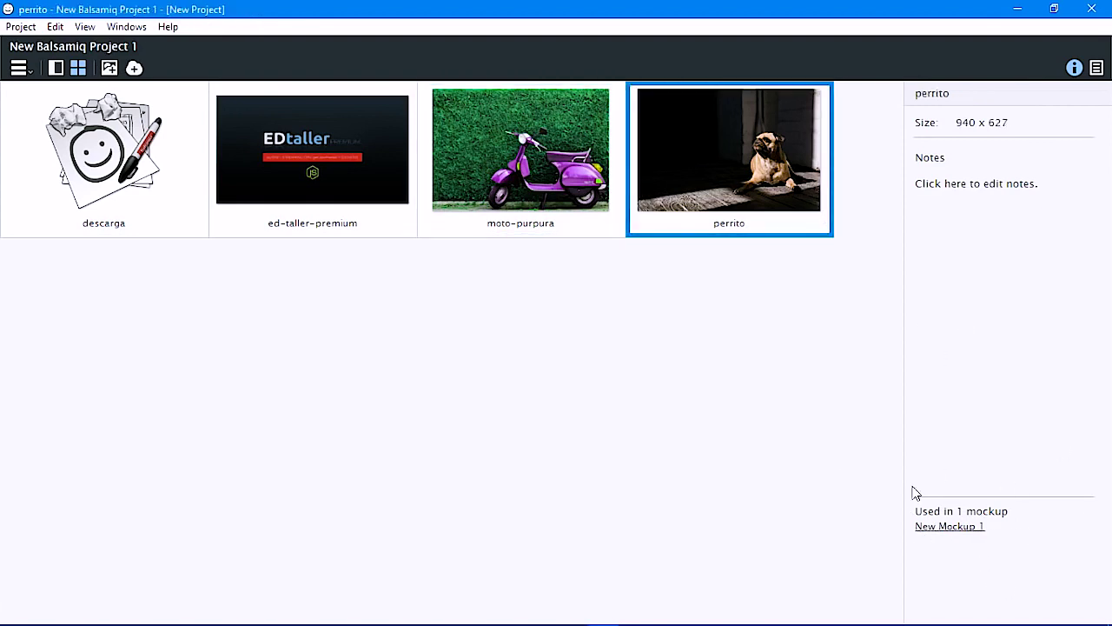
# Check the details of the moto-purpura and ed-taller-premium assets, and move the descarga image to the trash.
pyautogui.click(389, 160)
pyautogui.click(428, 155)
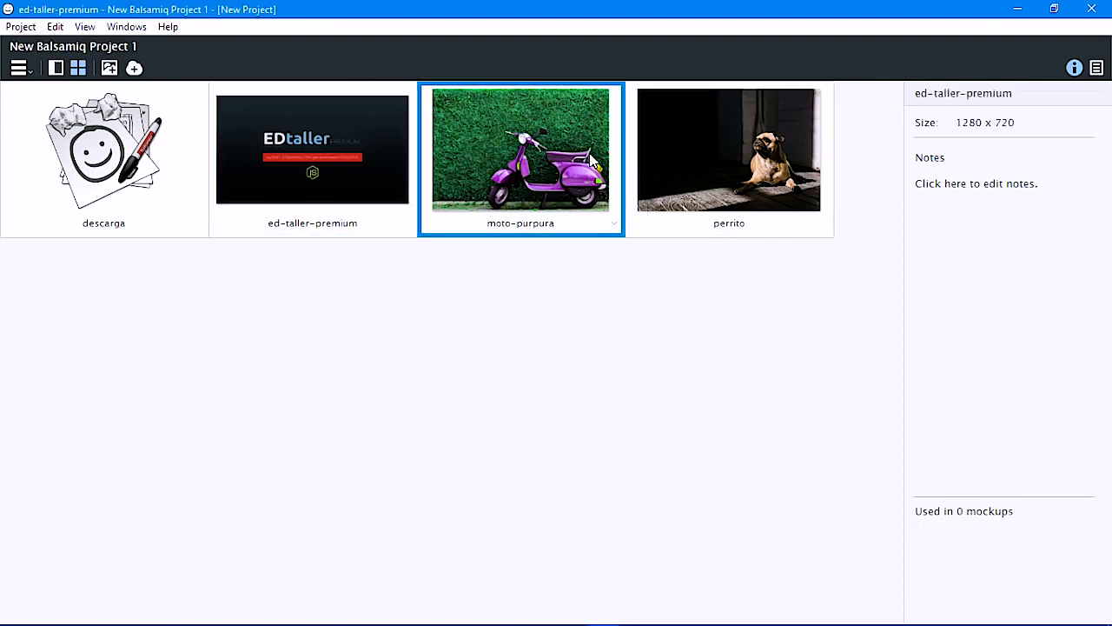
pyautogui.click(309, 161)
pyautogui.click(133, 157)
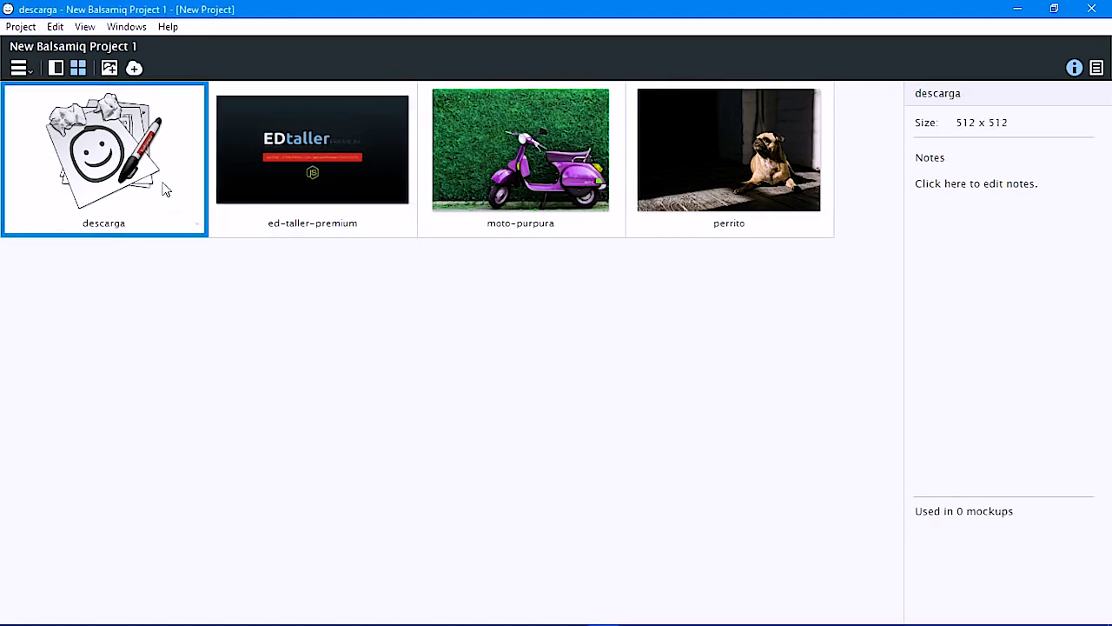
pyautogui.rightClick(165, 142)
pyautogui.click(271, 266)
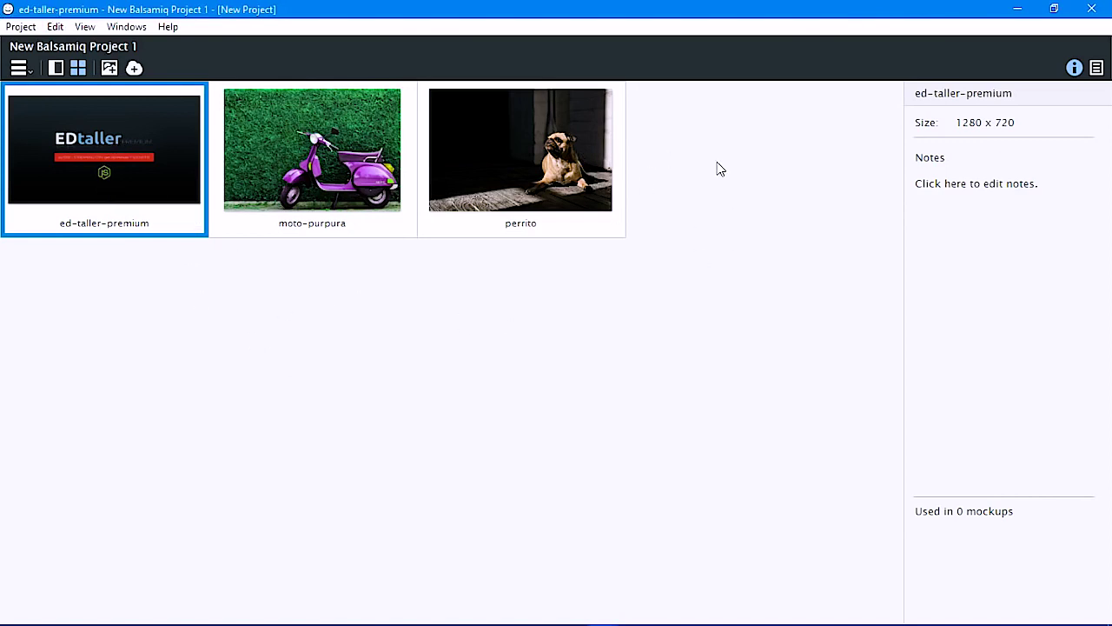
# Import index.html from the html-05 folder on the desktop as a project asset.
pyautogui.click(21, 68)
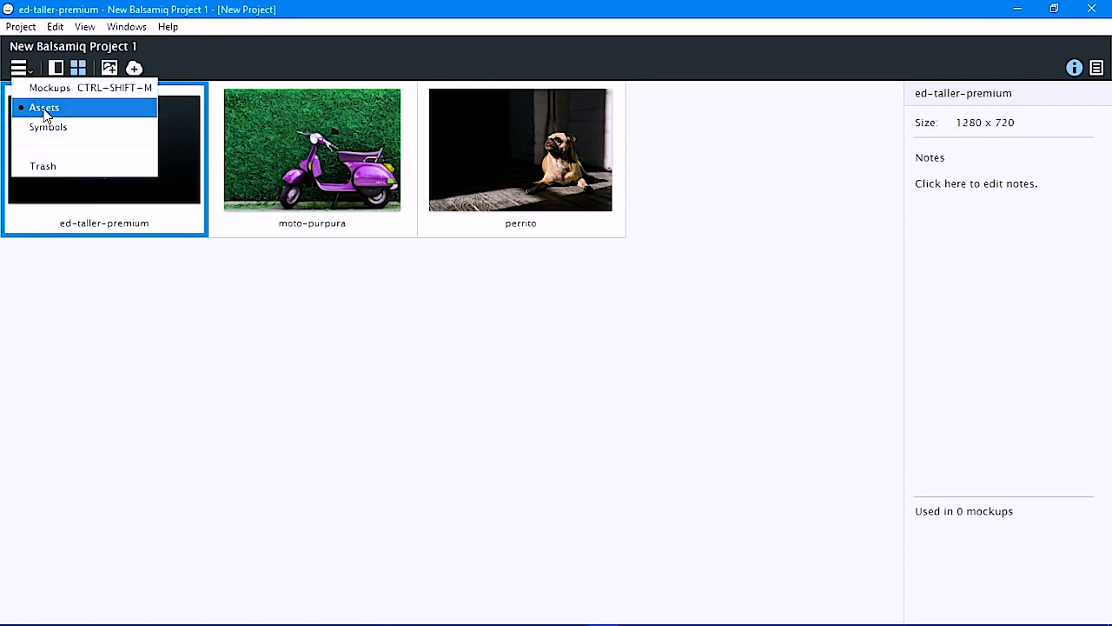
pyautogui.click(241, 345)
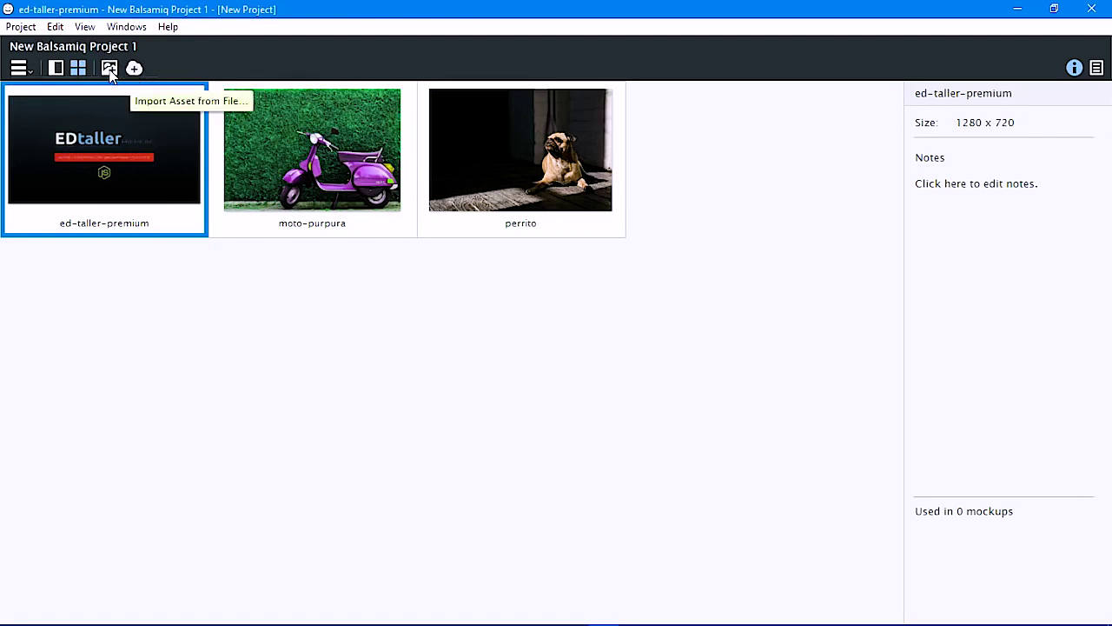
pyautogui.click(109, 69)
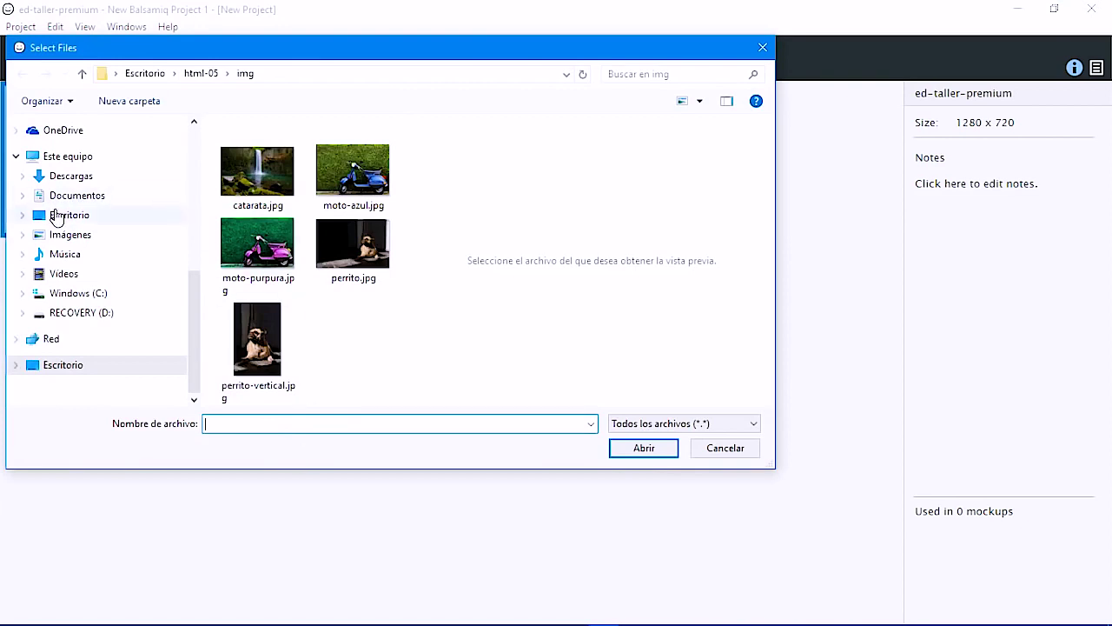
pyautogui.click(52, 215)
pyautogui.doubleClick(371, 168)
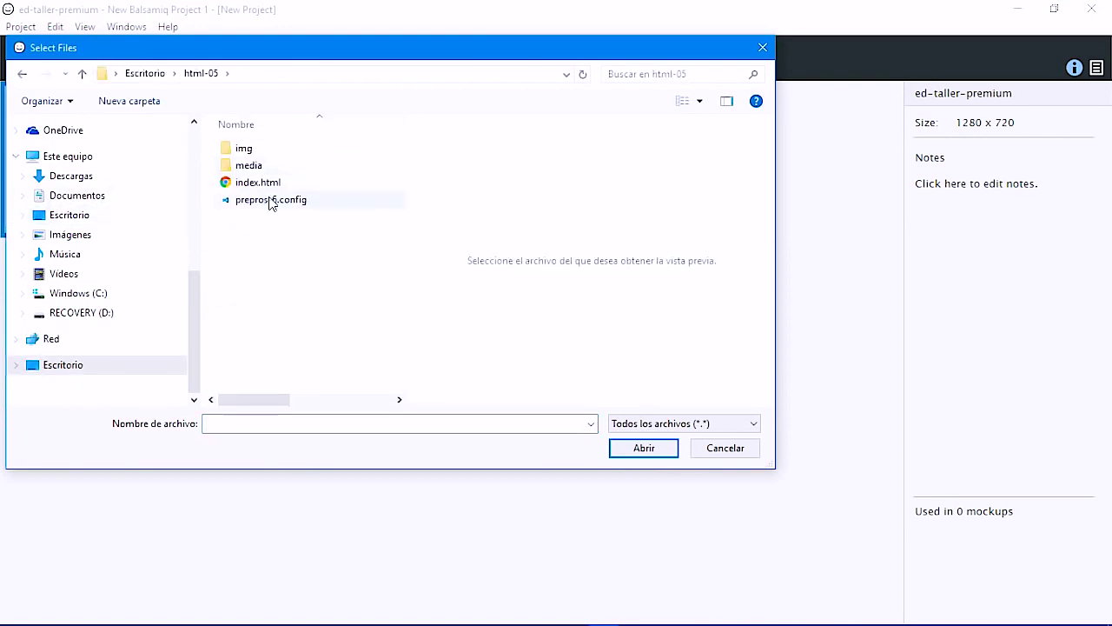
pyautogui.click(280, 182)
pyautogui.click(644, 449)
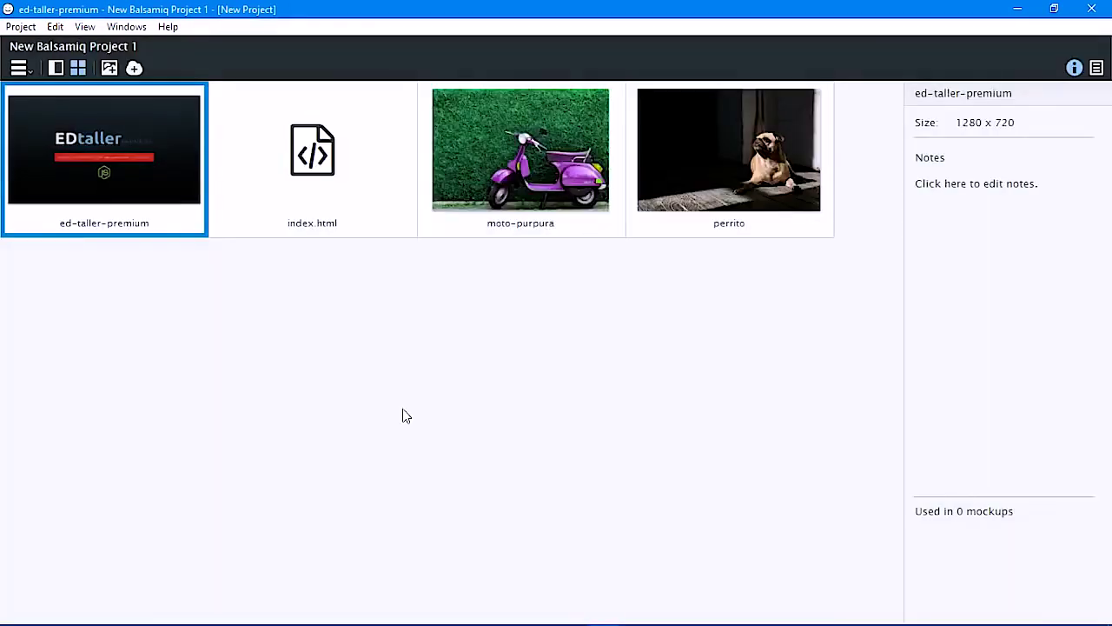
# Examine the details and file options of the index.html asset, comparing it with the moto-purpura and perrito images.
pyautogui.click(298, 178)
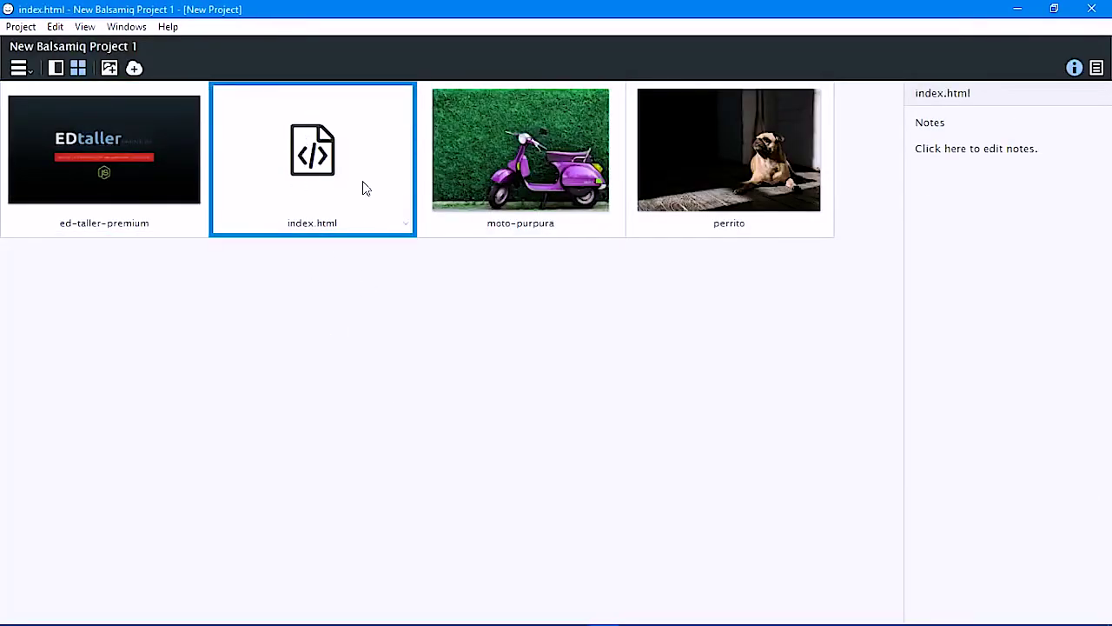
pyautogui.click(405, 223)
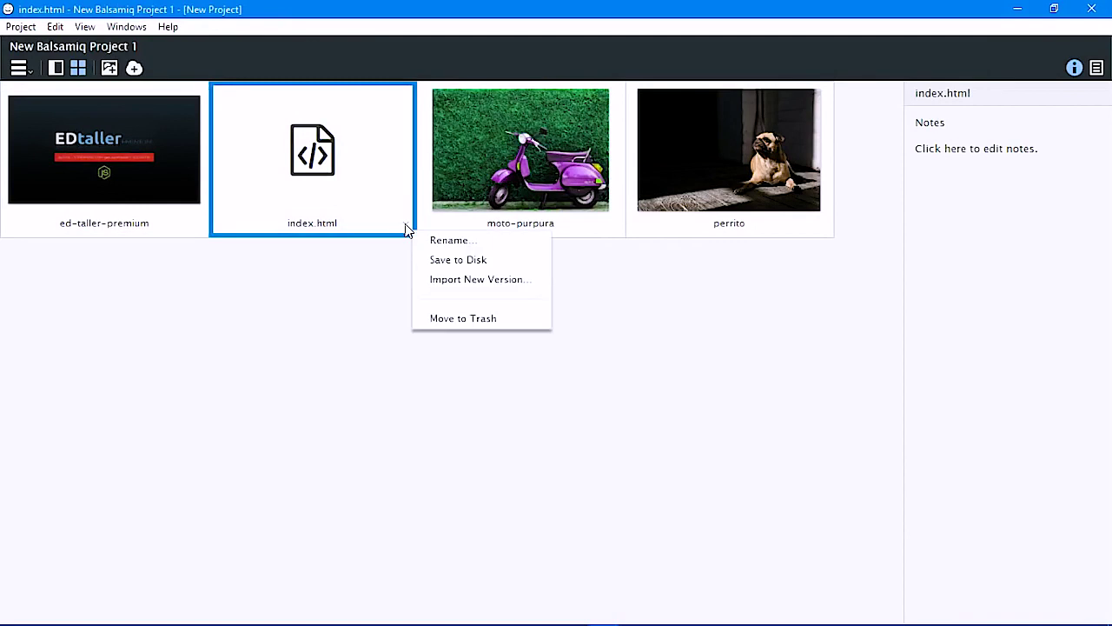
pyautogui.click(315, 348)
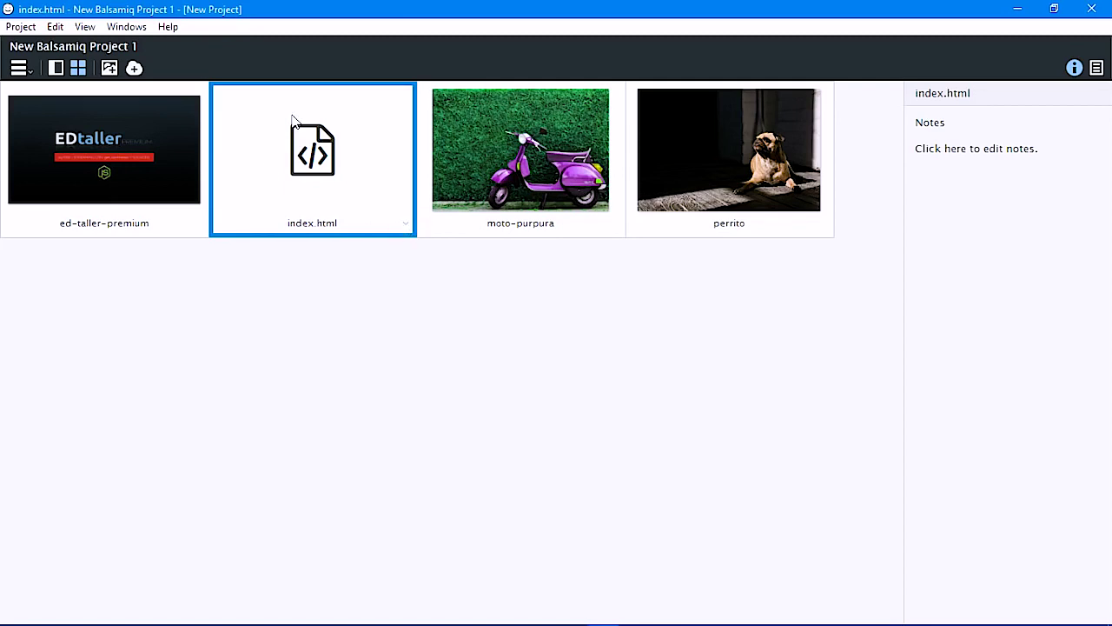
pyautogui.click(346, 167)
pyautogui.click(550, 163)
pyautogui.click(730, 159)
pyautogui.click(511, 186)
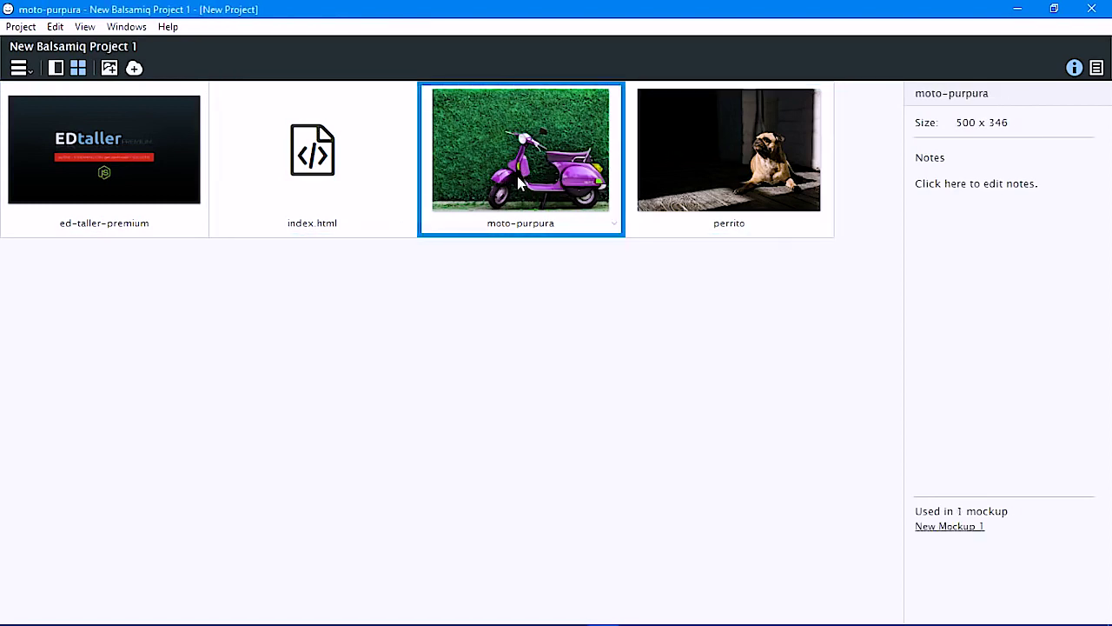
pyautogui.click(296, 167)
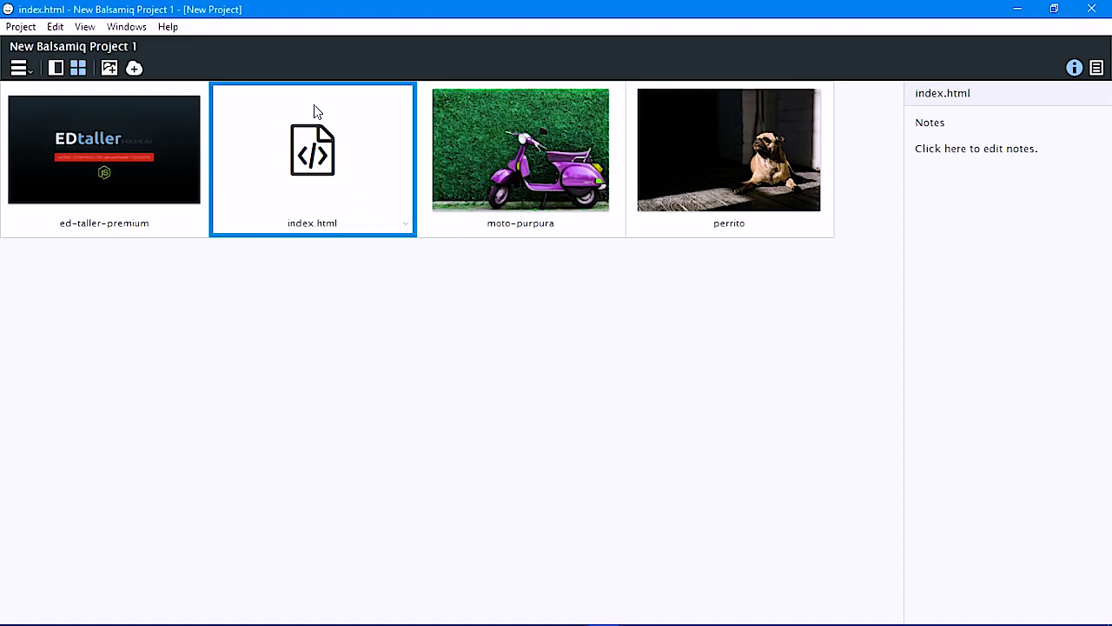
pyautogui.rightClick(328, 166)
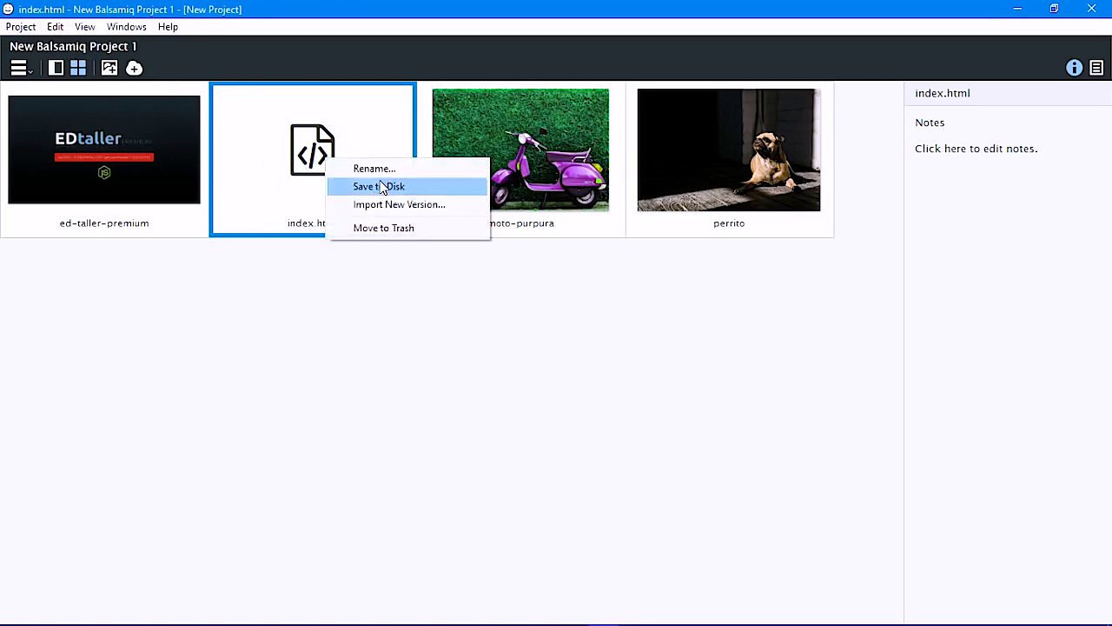
pyautogui.click(292, 309)
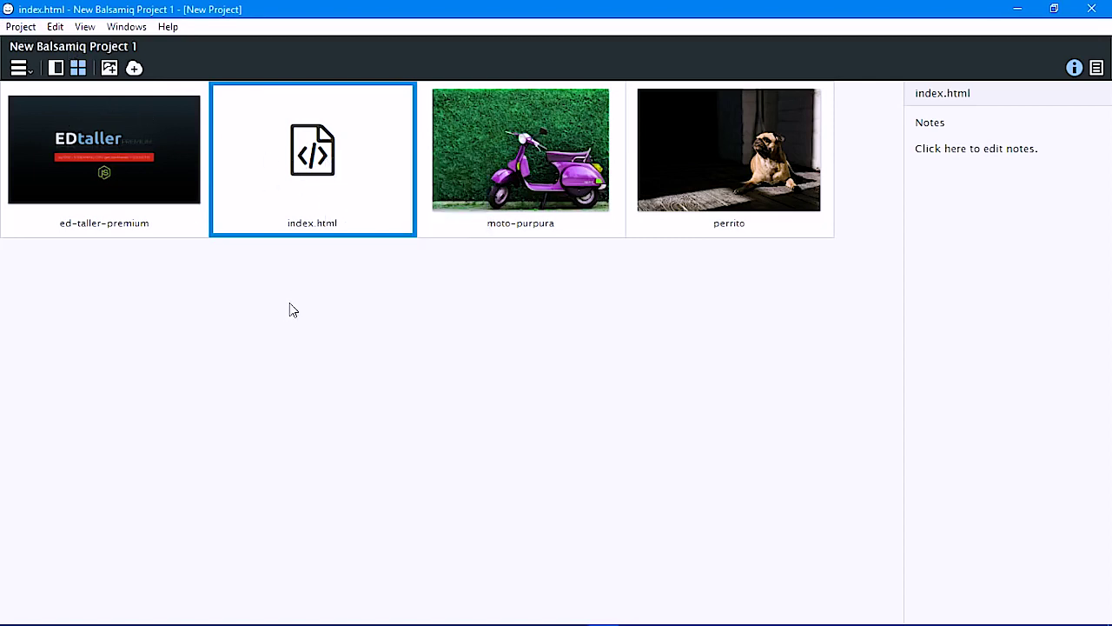
# Go through the project assets again and examine which file options are available for the moto-purpura image.
pyautogui.click(112, 162)
pyautogui.click(323, 176)
pyautogui.click(563, 171)
pyautogui.press('Right')
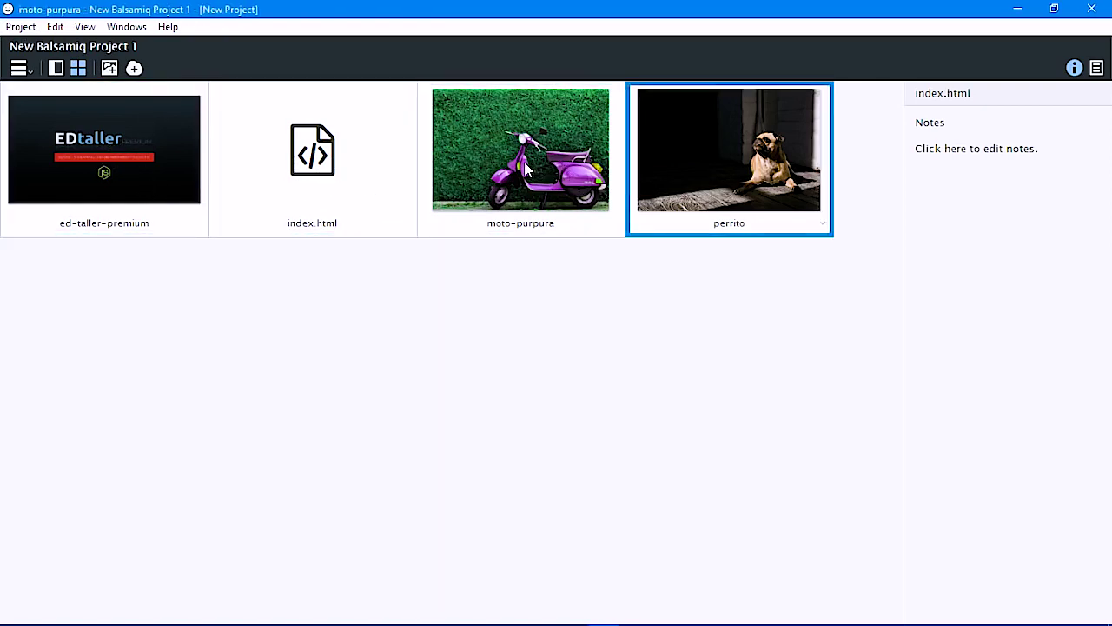
pyautogui.click(526, 170)
pyautogui.rightClick(511, 138)
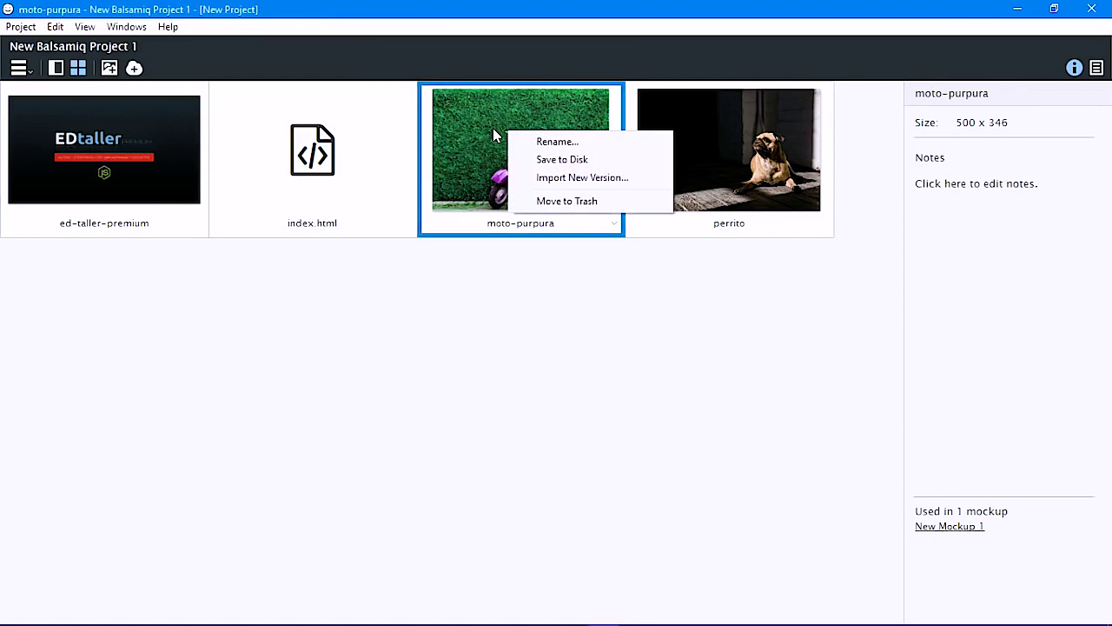
pyautogui.click(485, 321)
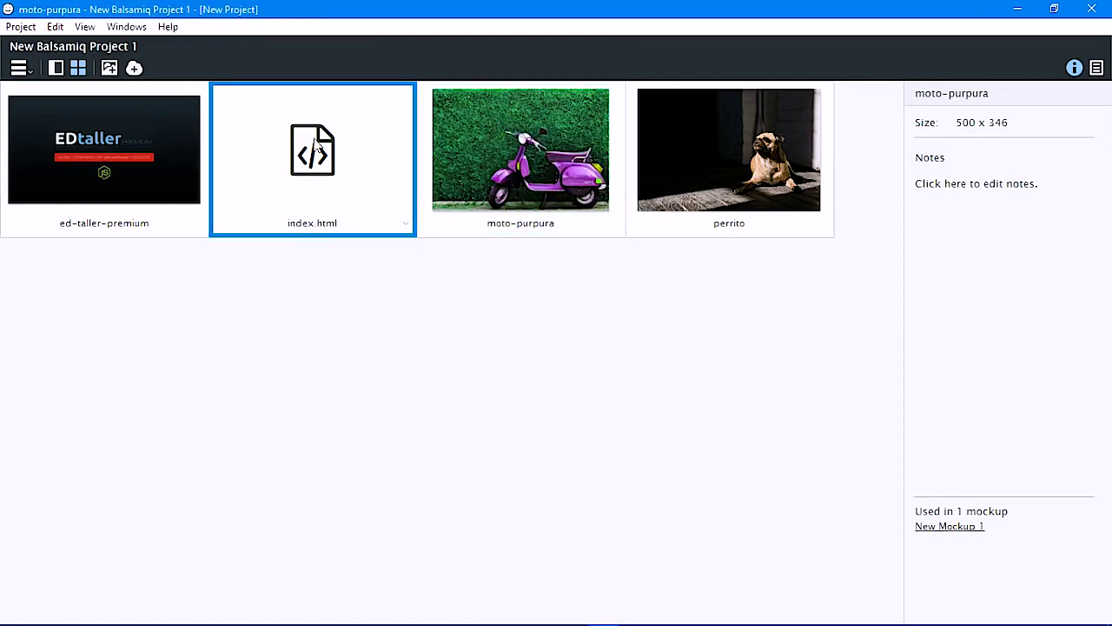
pyautogui.click(137, 172)
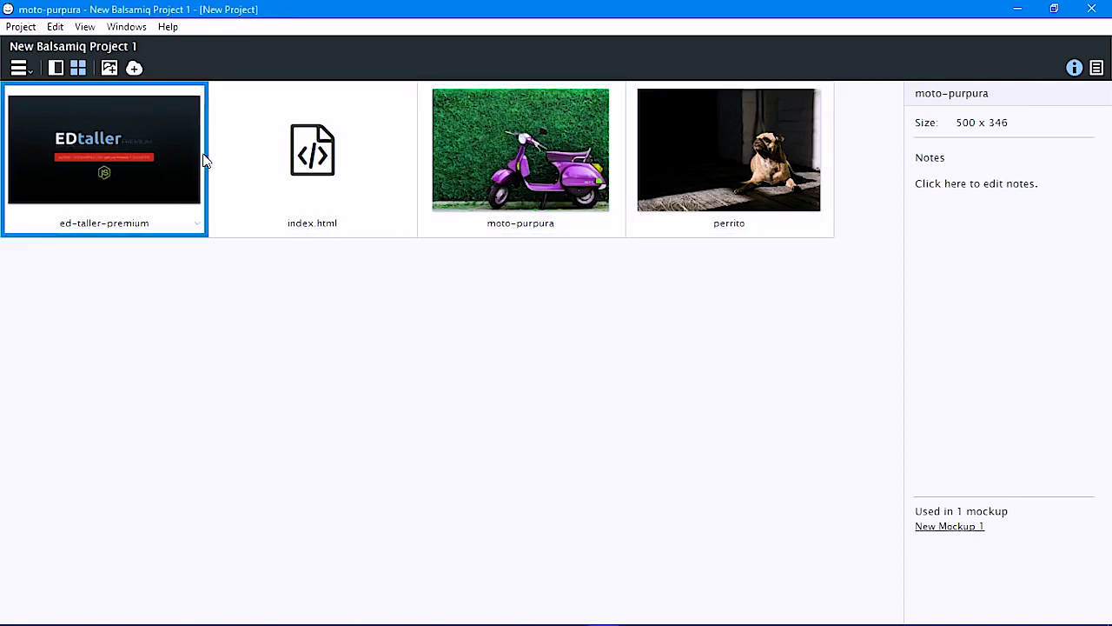
pyautogui.click(370, 169)
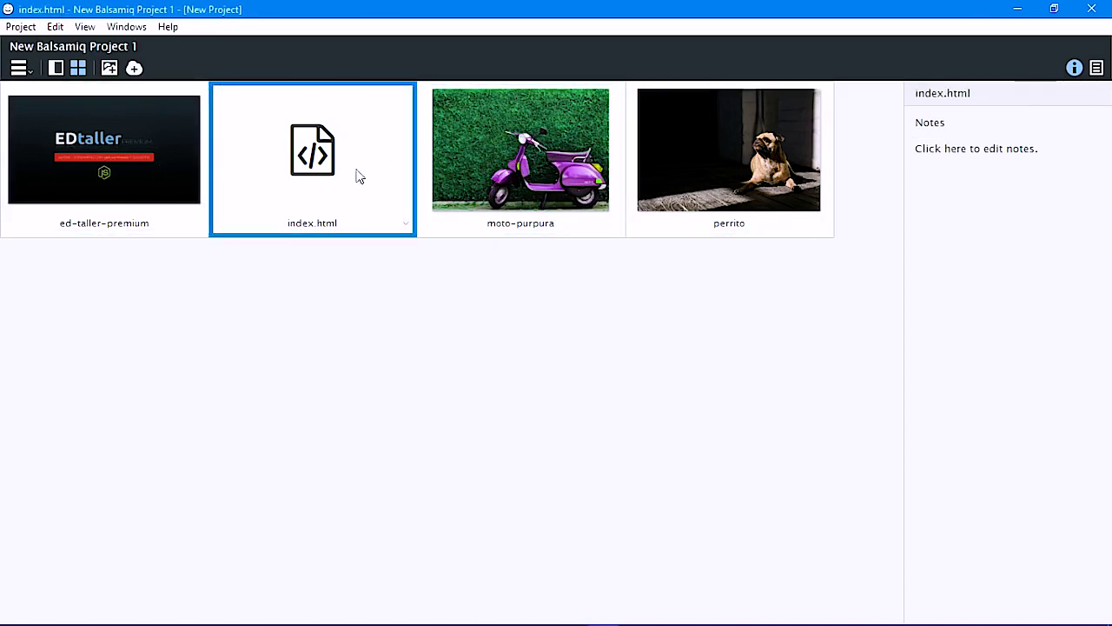
# Return to the mockups and view the Assets and Symbols categories of the control library.
pyautogui.click(19, 69)
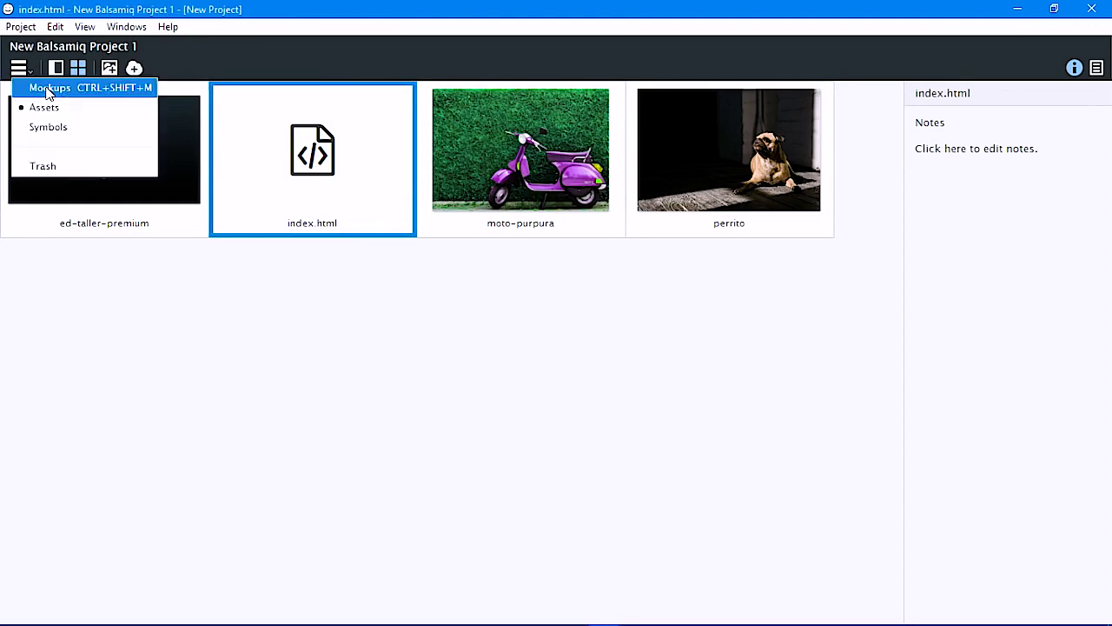
pyautogui.click(47, 89)
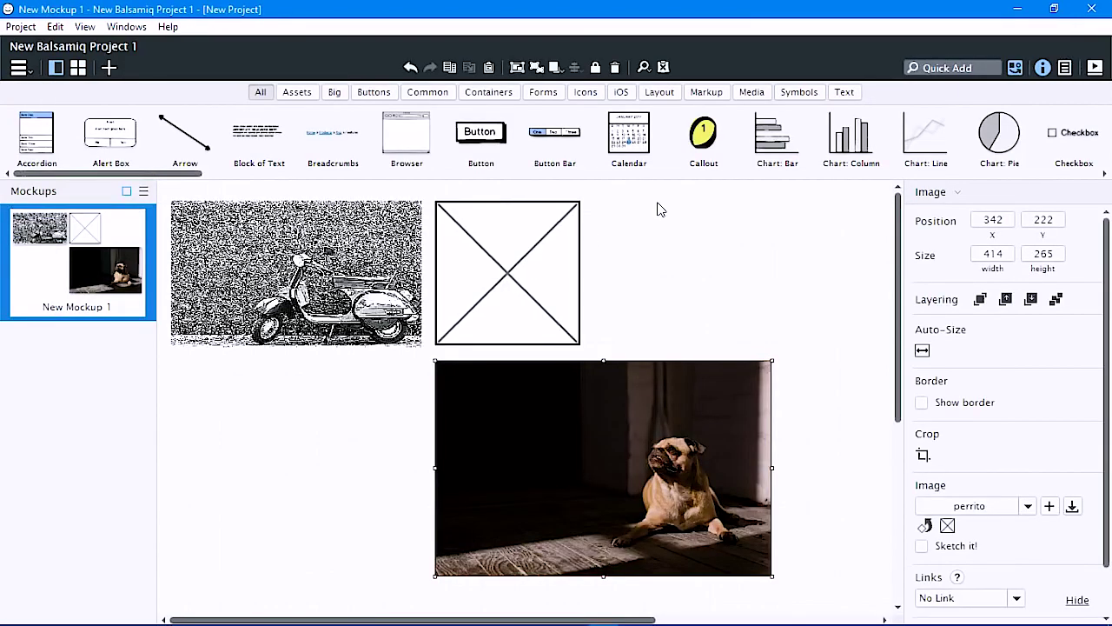
pyautogui.click(837, 226)
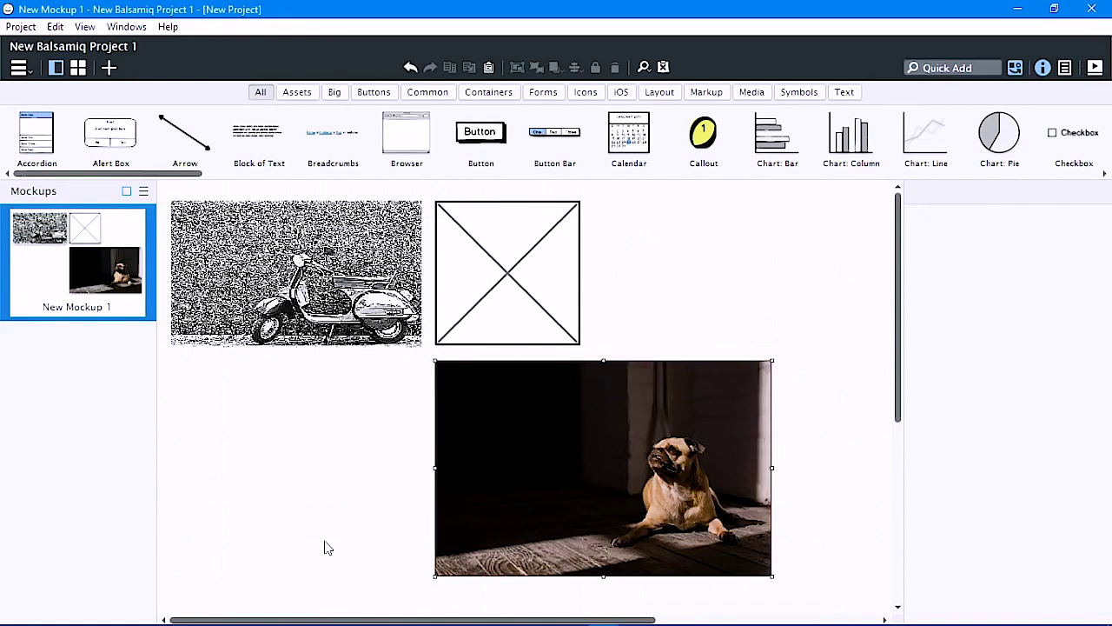
pyautogui.click(296, 91)
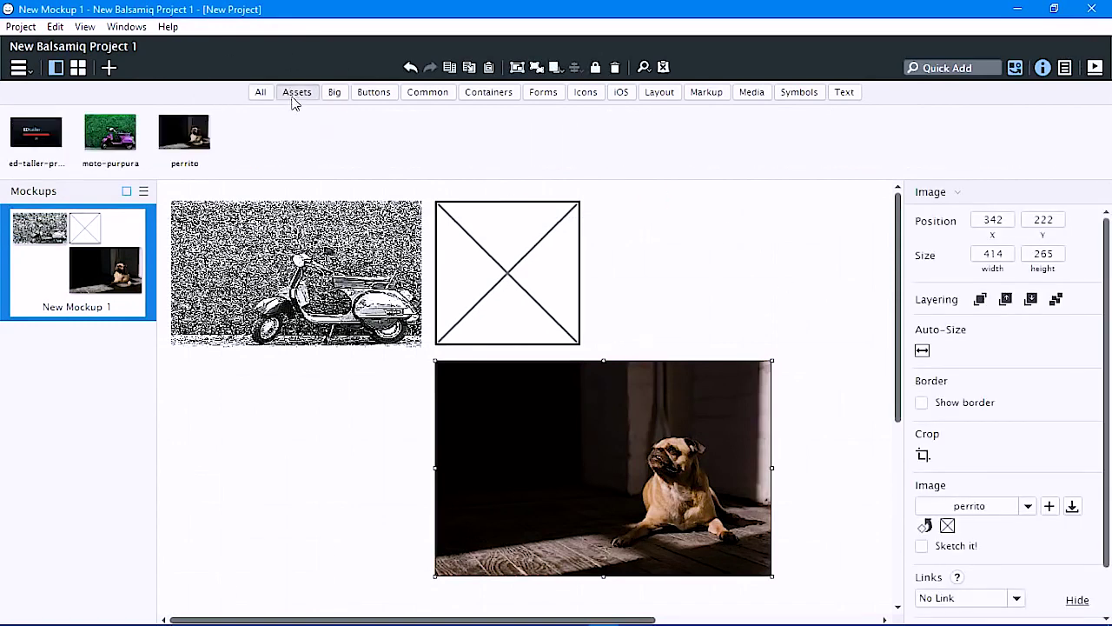
pyautogui.click(793, 96)
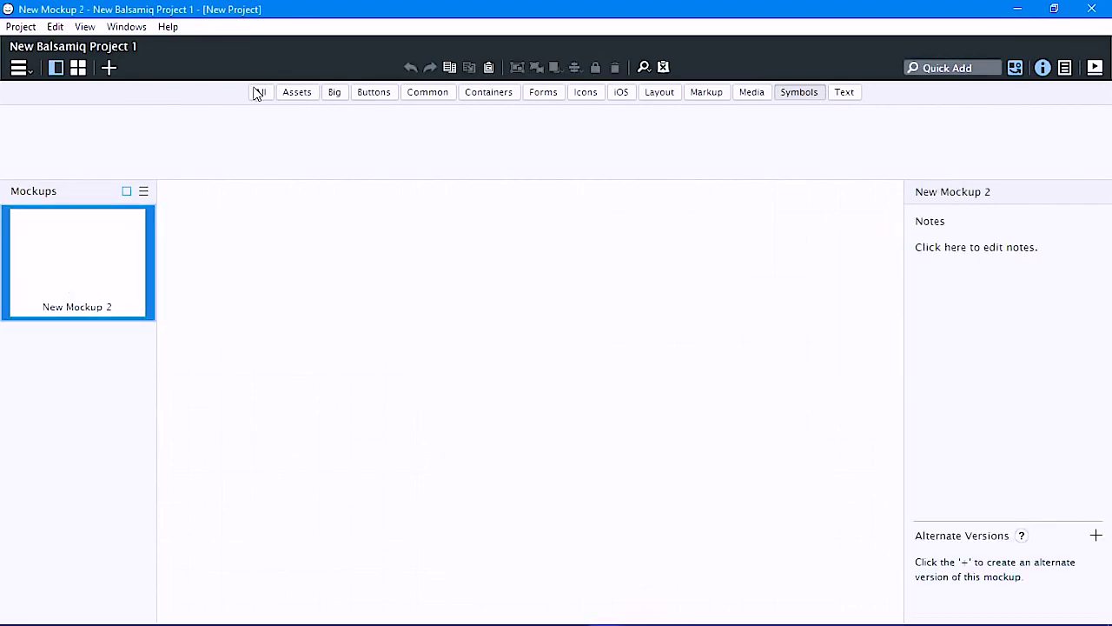
# Show all library controls, quick-add an Image to New Mockup 2, enlarge it to about 532 × 245 and place it at about X 117, Y 48.
pyautogui.click(258, 92)
pyautogui.moveTo(137, 174); pyautogui.dragTo(105, 198)
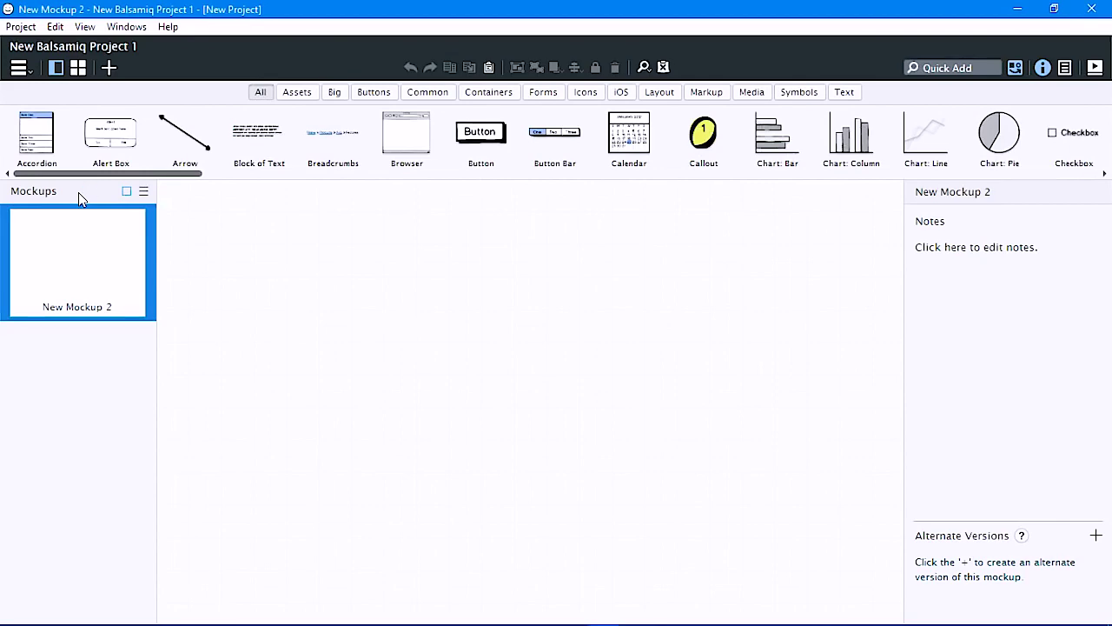
pyautogui.moveTo(181, 176); pyautogui.dragTo(112, 166)
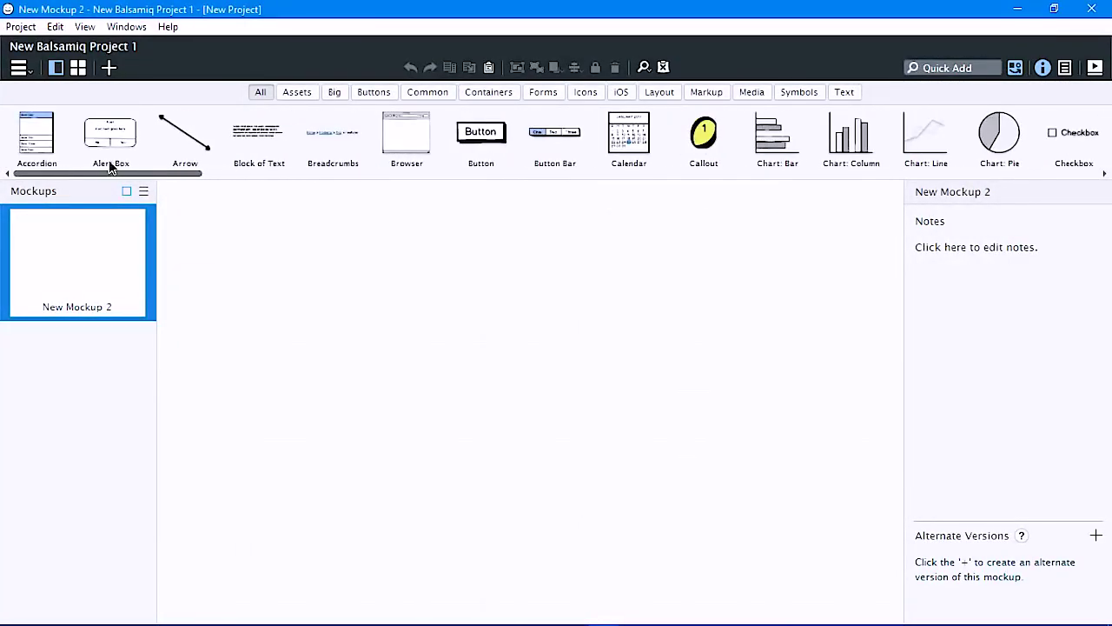
pyautogui.click(990, 67)
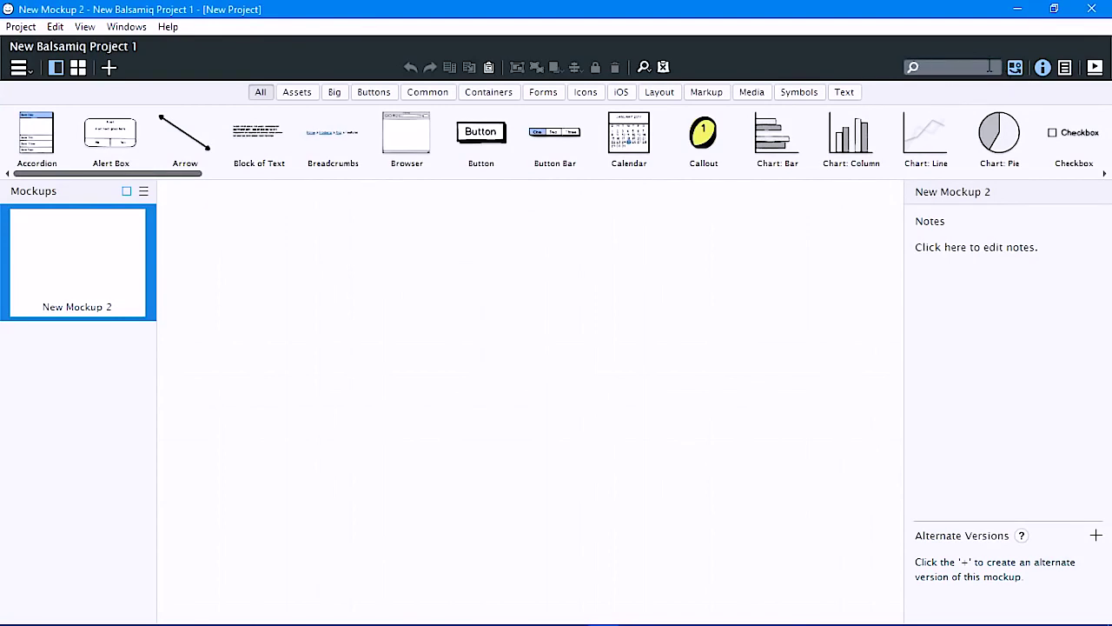
pyautogui.write('image')
pyautogui.press('Return')
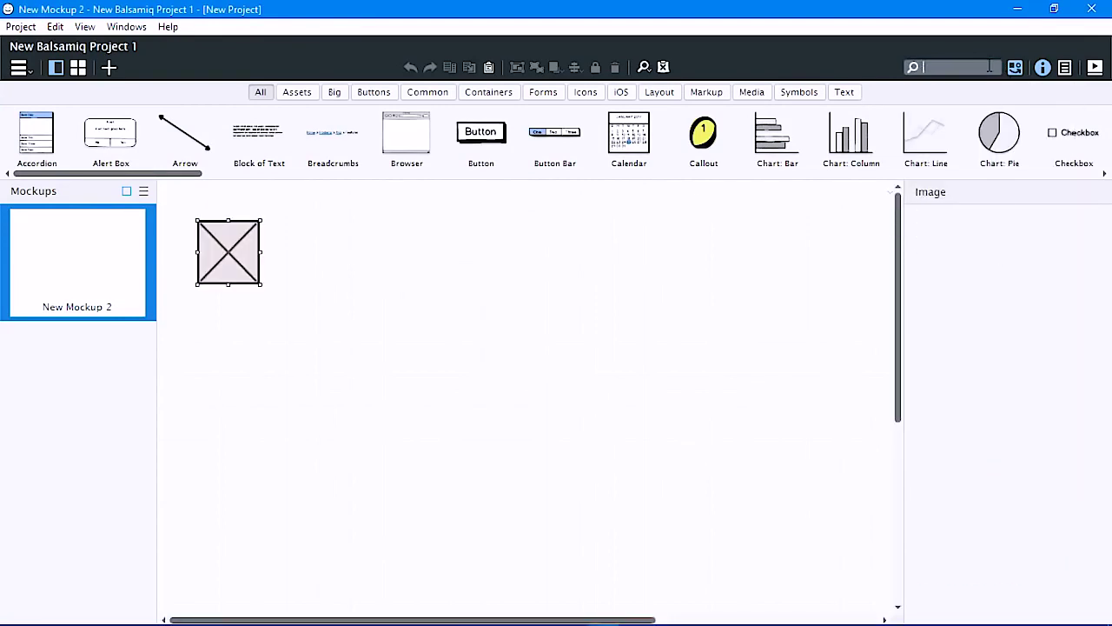
pyautogui.moveTo(262, 284); pyautogui.dragTo(627, 414)
pyautogui.moveTo(541, 311); pyautogui.dragTo(598, 318)
# Quick-add a Caret Left icon by searching for "caret" and place it against the image's left edge at about X 69, Y 146.
pyautogui.click(980, 68)
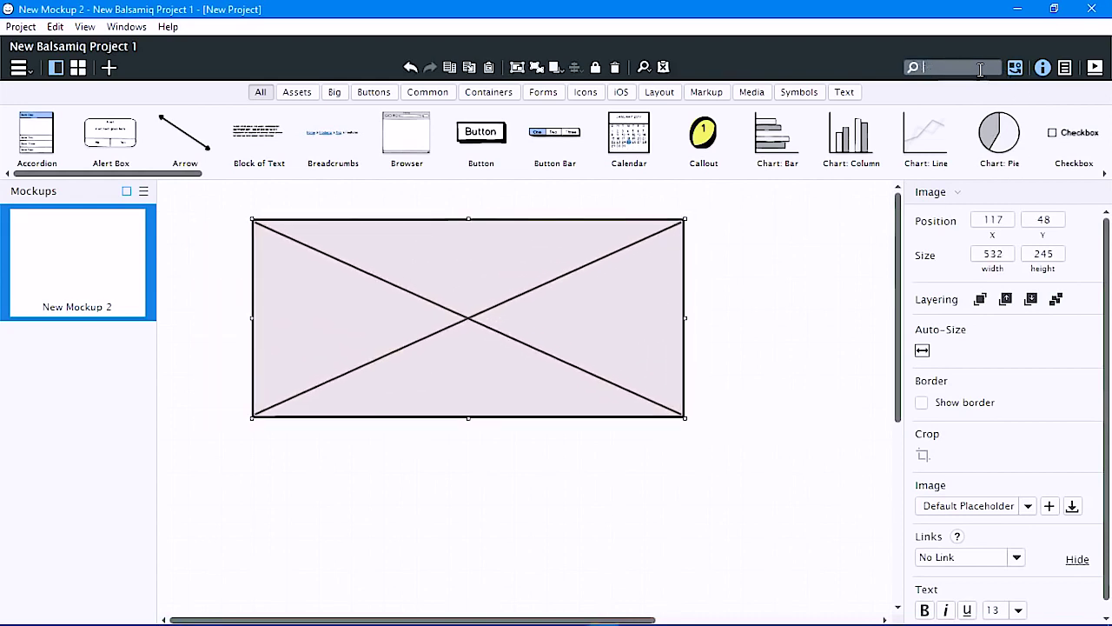
pyautogui.write('caret')
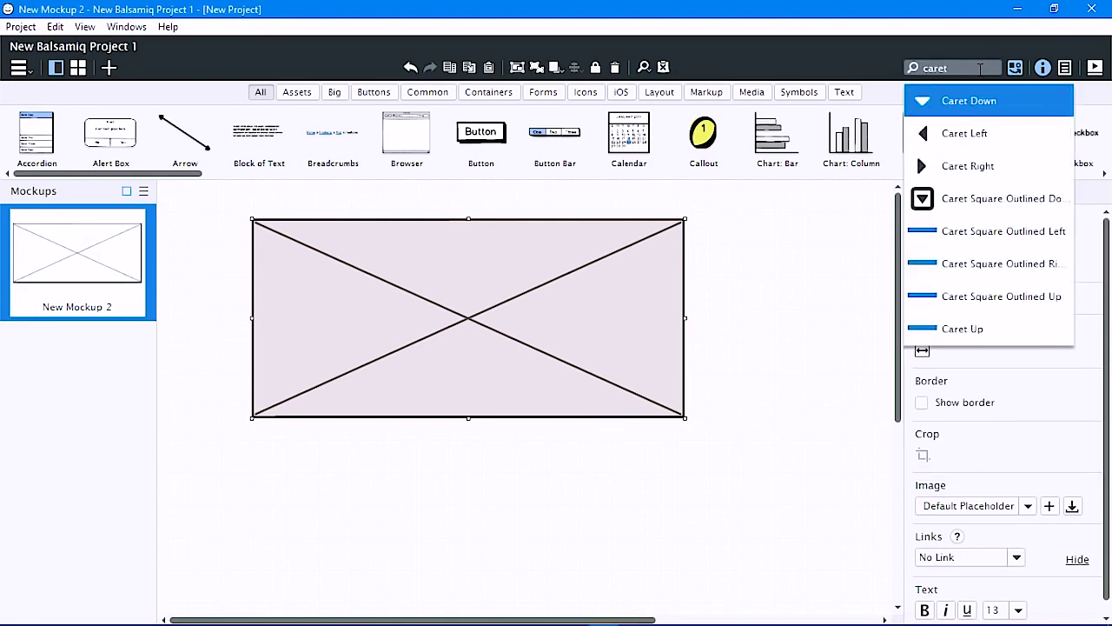
pyautogui.click(930, 146)
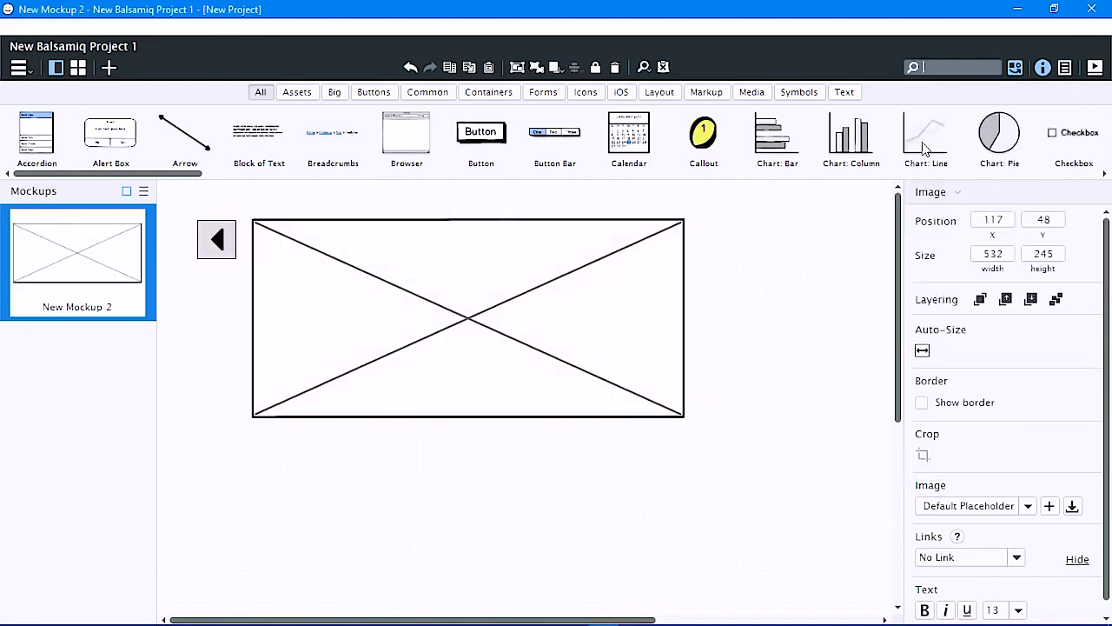
pyautogui.moveTo(218, 240); pyautogui.dragTo(252, 318)
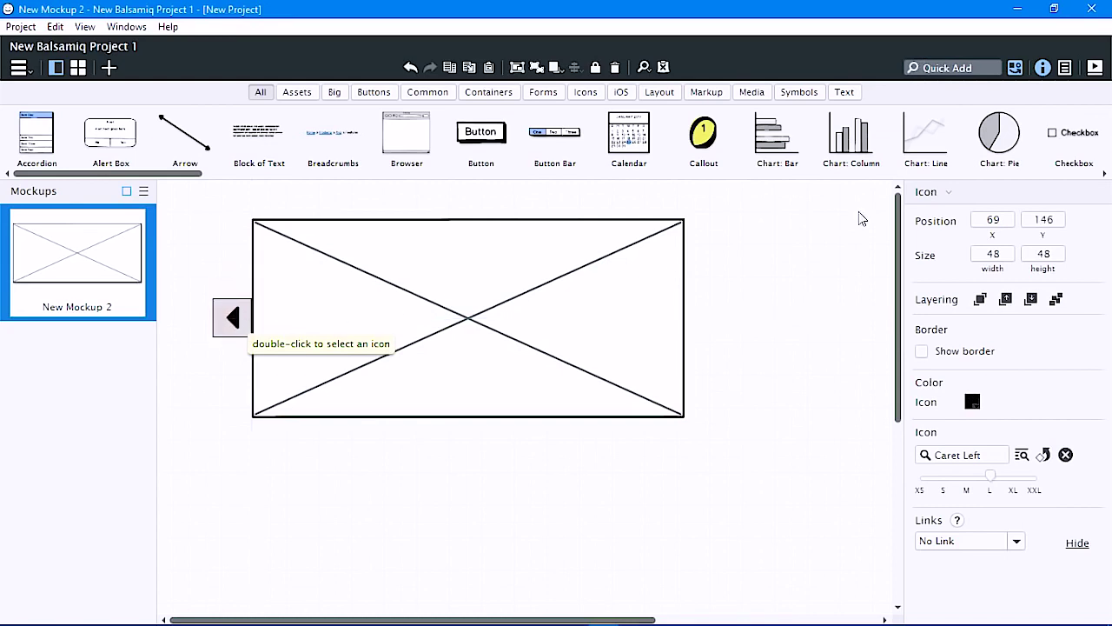
# Quick-add a Caret Right icon by searching for "caret" and place it at the image's right edge, level with the left caret.
pyautogui.click(960, 67)
pyautogui.write('caret')
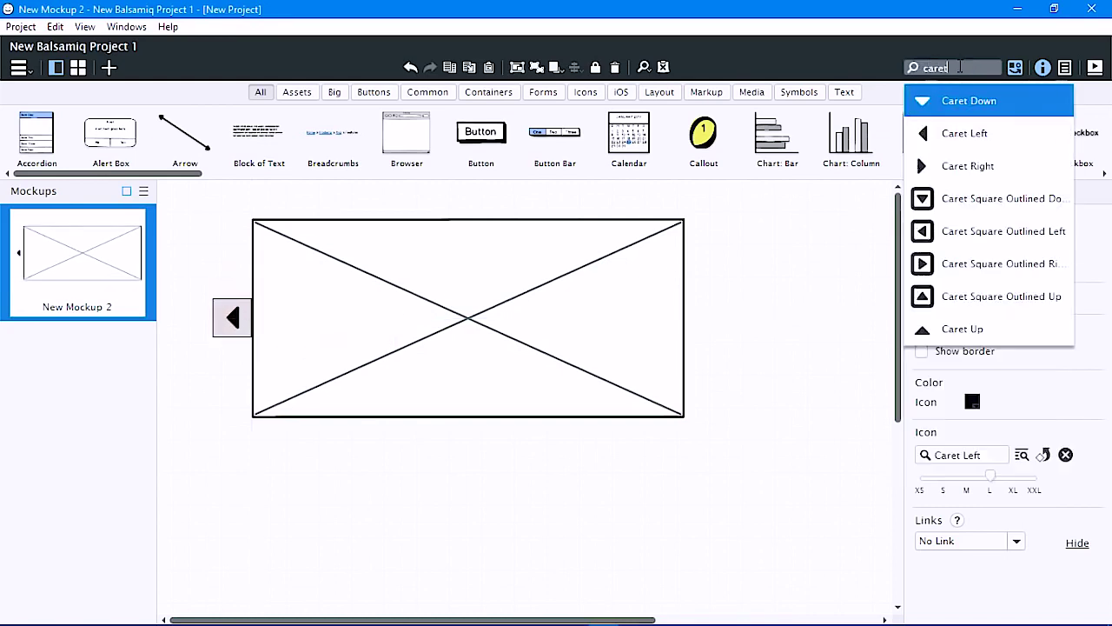
pyautogui.press('Down')
pyautogui.press('Down')
pyautogui.press('Return')
pyautogui.moveTo(218, 241); pyautogui.dragTo(720, 315)
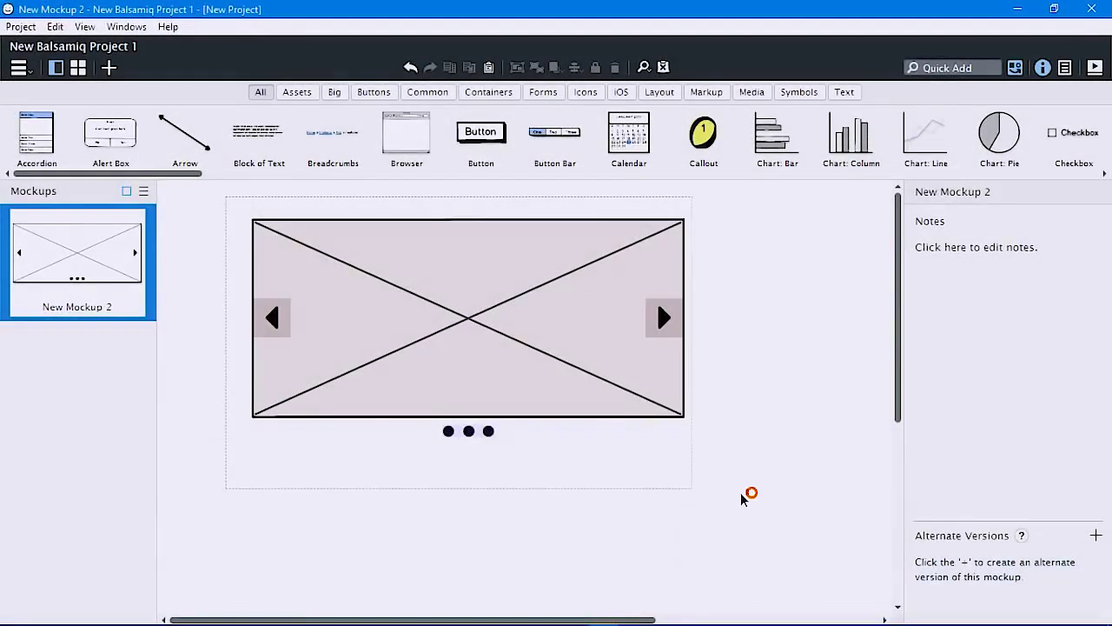
# Group the image, both carets and the three dots, and move the group to about X 121, Y 42.
pyautogui.hotkey('ctrl', 'a')
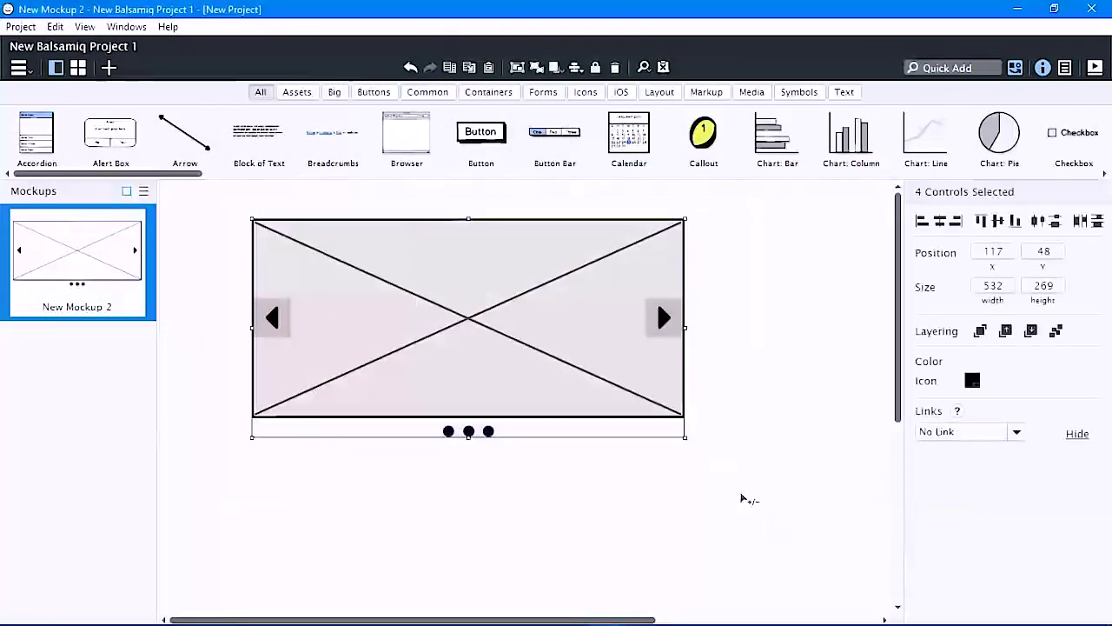
pyautogui.hotkey('ctrl', 'g')
pyautogui.click(741, 497)
pyautogui.moveTo(464, 305)
pyautogui.mouseDown()
pyautogui.moveTo(616, 328)
pyautogui.moveTo(485, 333)
pyautogui.moveTo(415, 303)
pyautogui.moveTo(470, 304)
pyautogui.mouseUp()
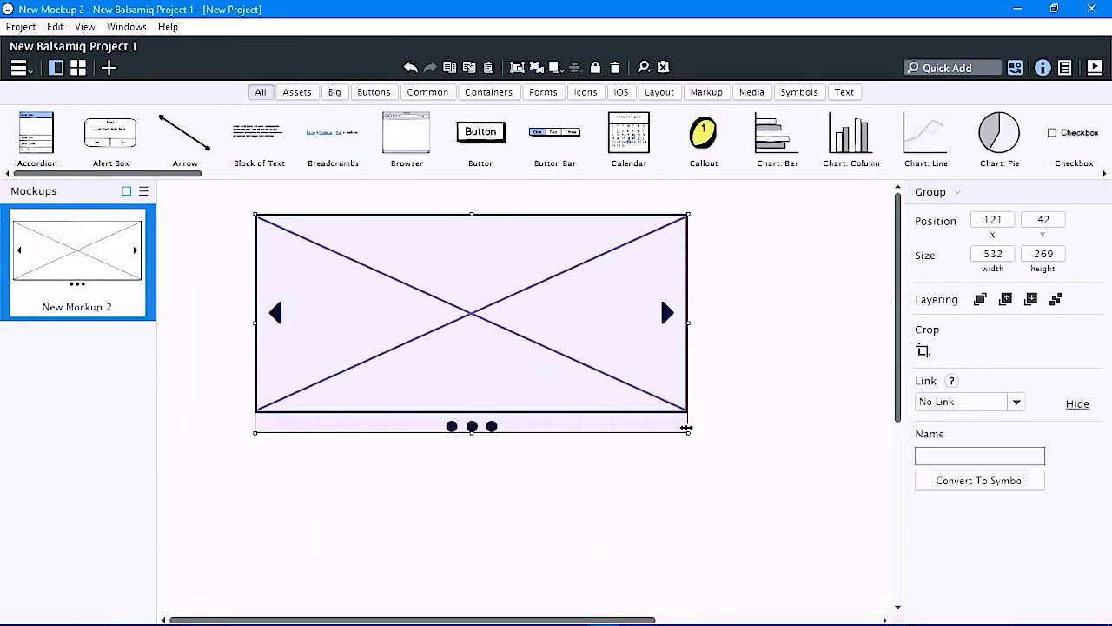